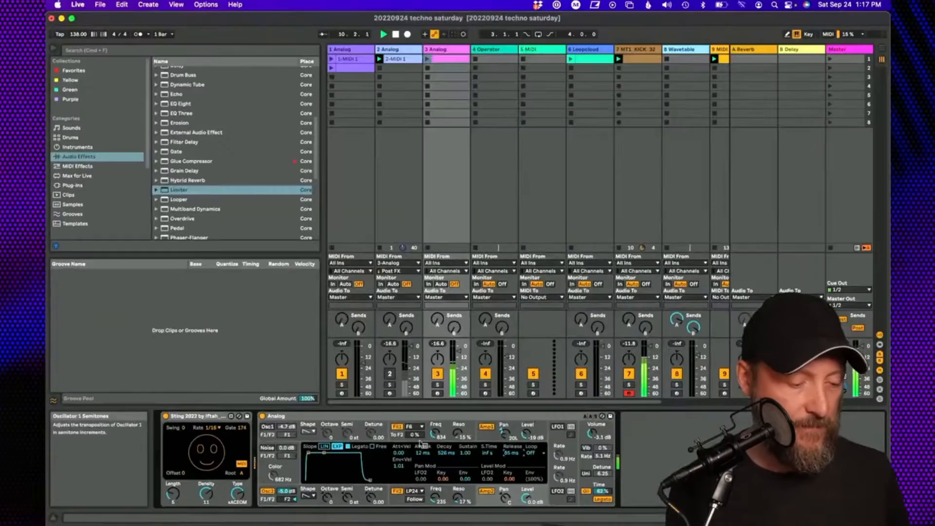
# Disarm the MT1_KICK_32 track and stop its playing clip
pyautogui.click(629, 393)
pyautogui.click(620, 70)
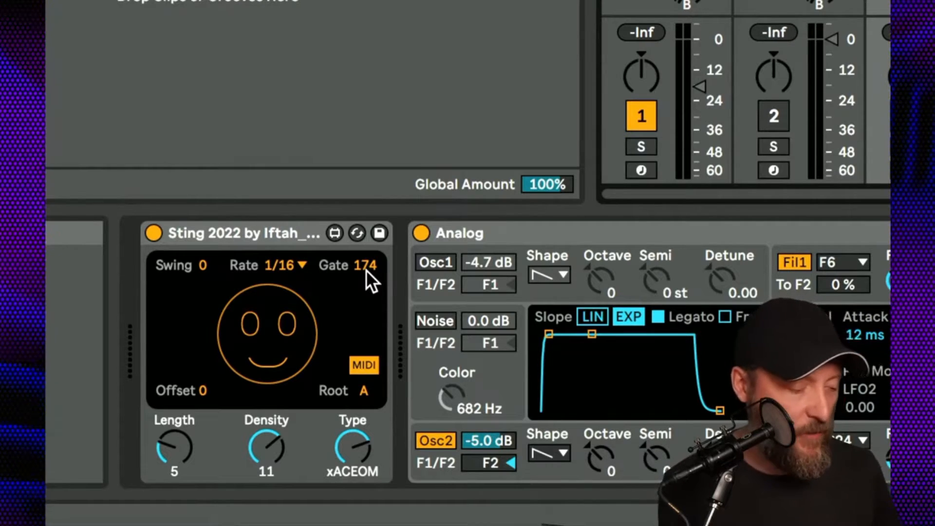
# Play the set and open the notes of clip 2-MIDI 1 for inspection
pyautogui.press('space')
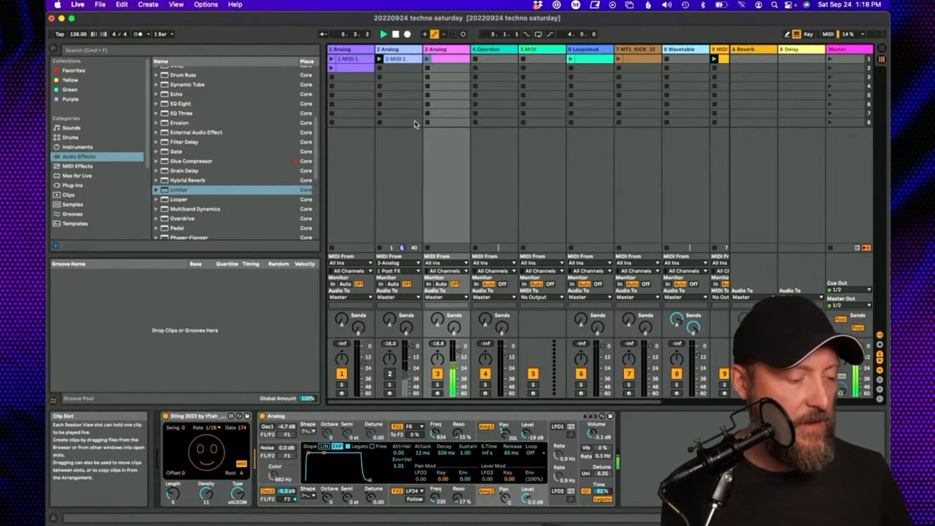
pyautogui.doubleClick(403, 59)
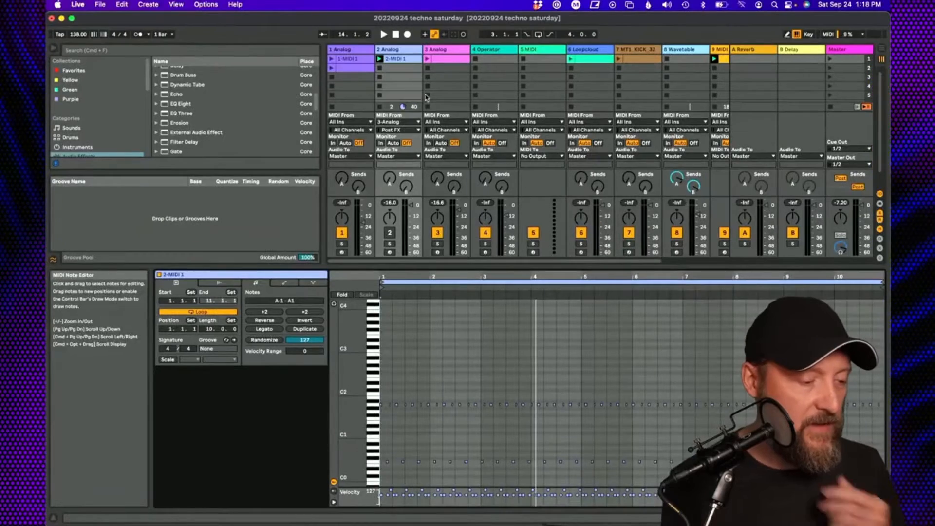
# Duplicate the 3 Analog track with its devices and select the Sting device on the copy
pyautogui.click(437, 51)
pyautogui.hotkey('shift', 'Tab')
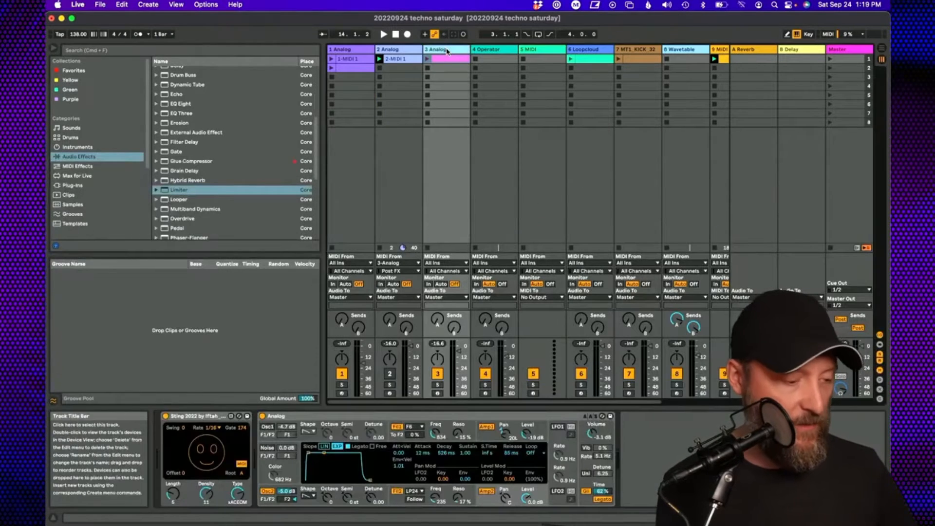
pyautogui.press('super+d')
pyautogui.click(447, 50)
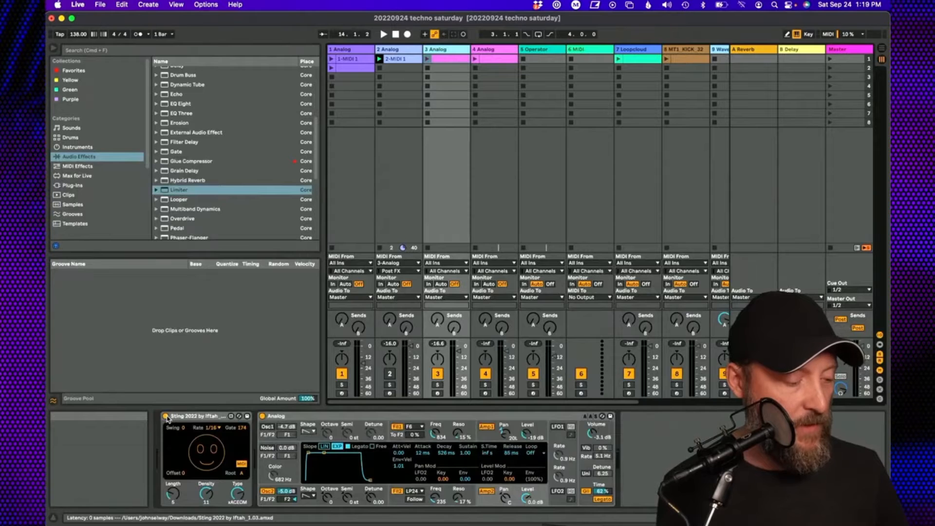
pyautogui.click(491, 51)
pyautogui.click(216, 420)
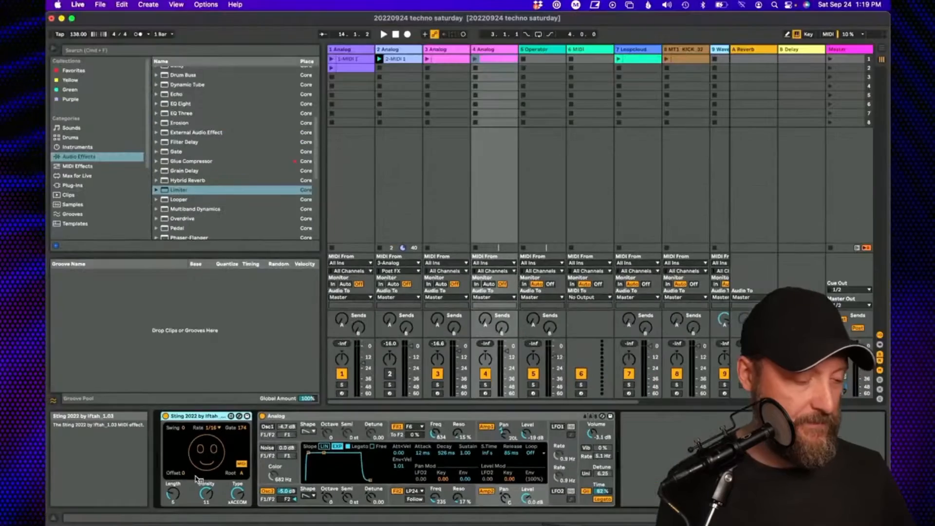
# Start playback and set Sting's Length to 16 and Density to 16, trying a Density of 2 on the way
pyautogui.press('space')
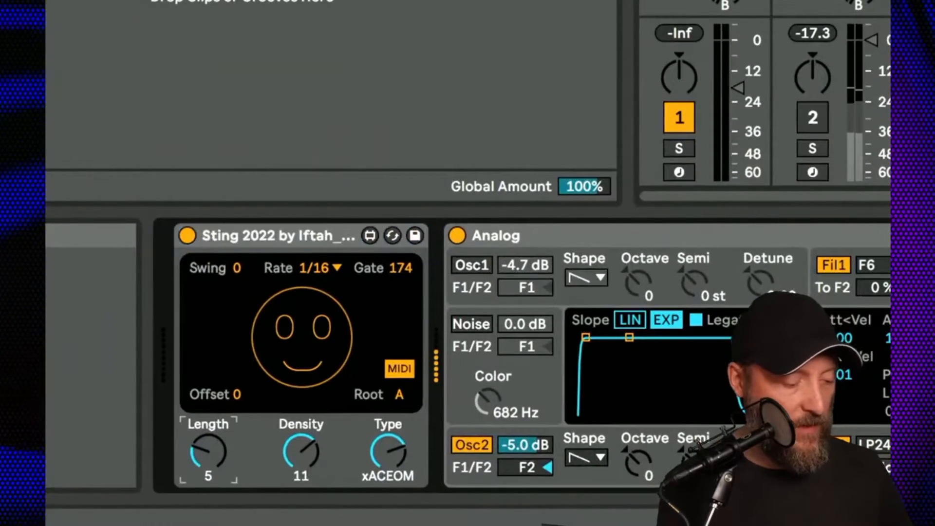
pyautogui.moveTo(214, 449); pyautogui.dragTo(214, 424)
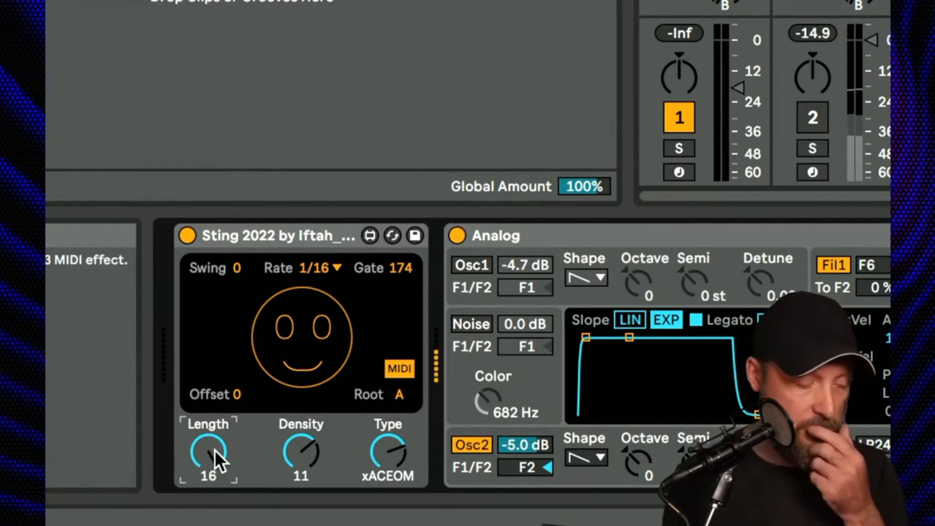
pyautogui.moveTo(305, 446); pyautogui.dragTo(305, 471)
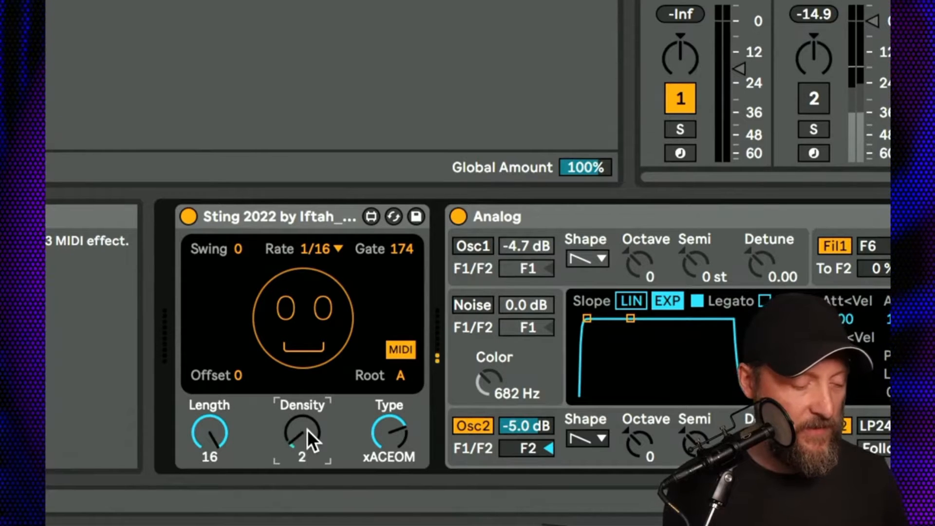
pyautogui.moveTo(306, 429); pyautogui.dragTo(307, 399)
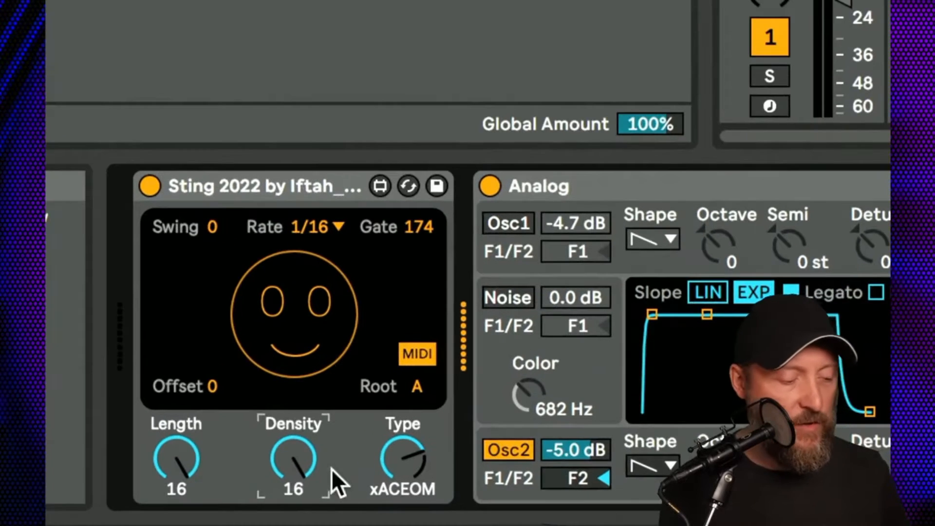
# Keep Analog's voice Priority at Last after viewing its options, and turn on Legato for the glide
pyautogui.moveTo(337, 521)
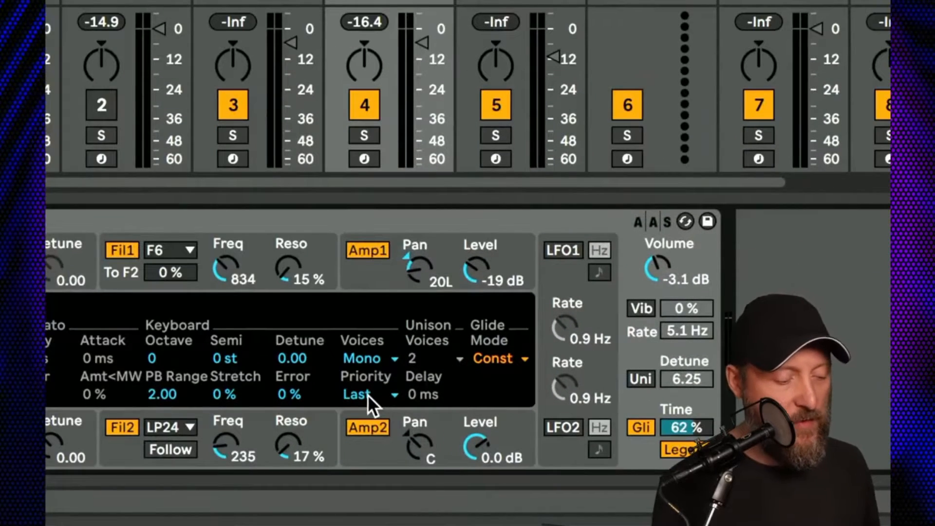
pyautogui.click(363, 430)
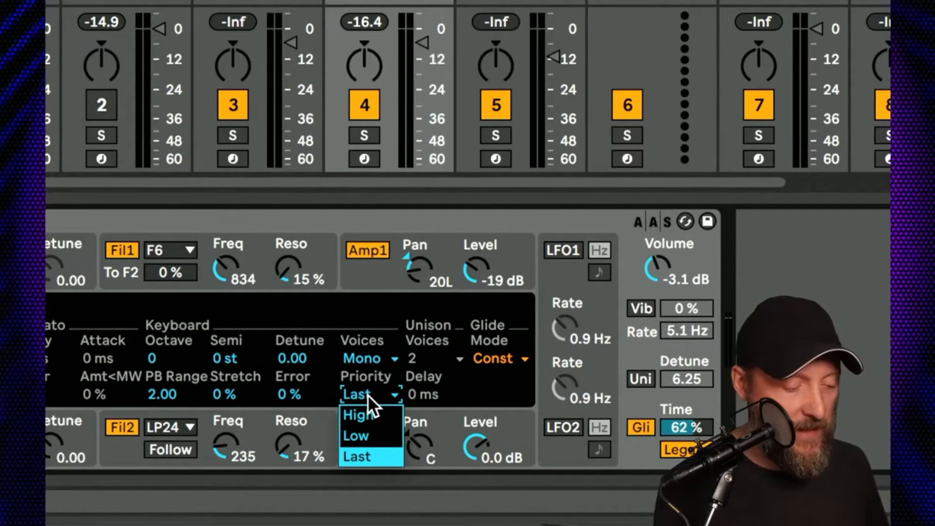
pyautogui.click(367, 395)
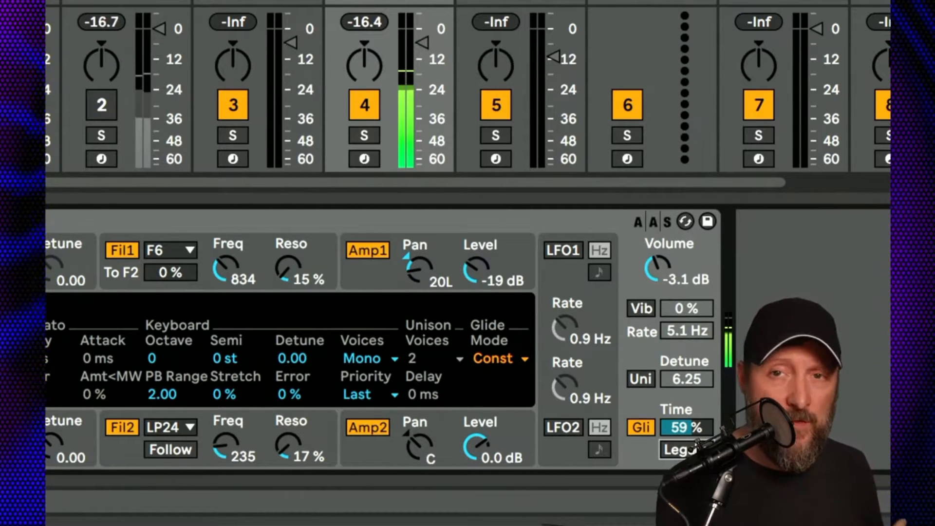
pyautogui.click(695, 451)
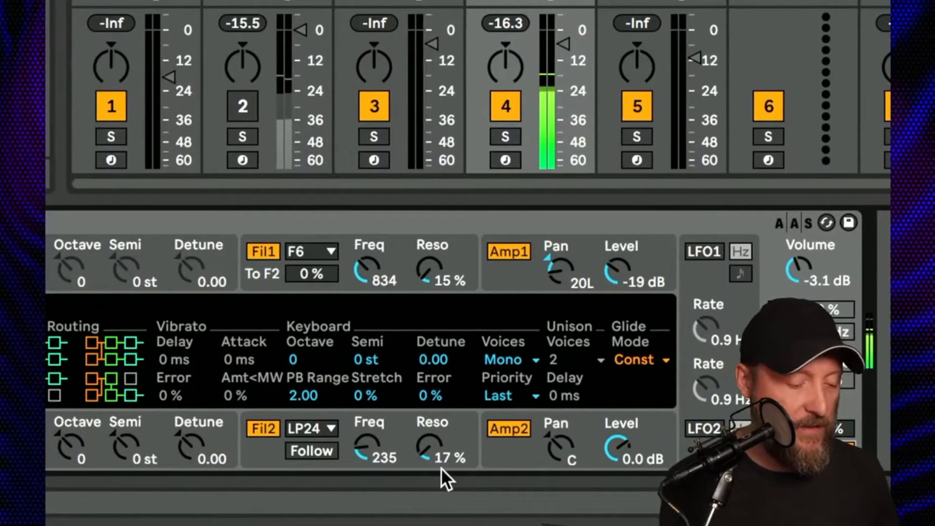
# Examine Analog's amplifier envelope and the Fil2 filter envelope, including its Legato option
pyautogui.click(501, 459)
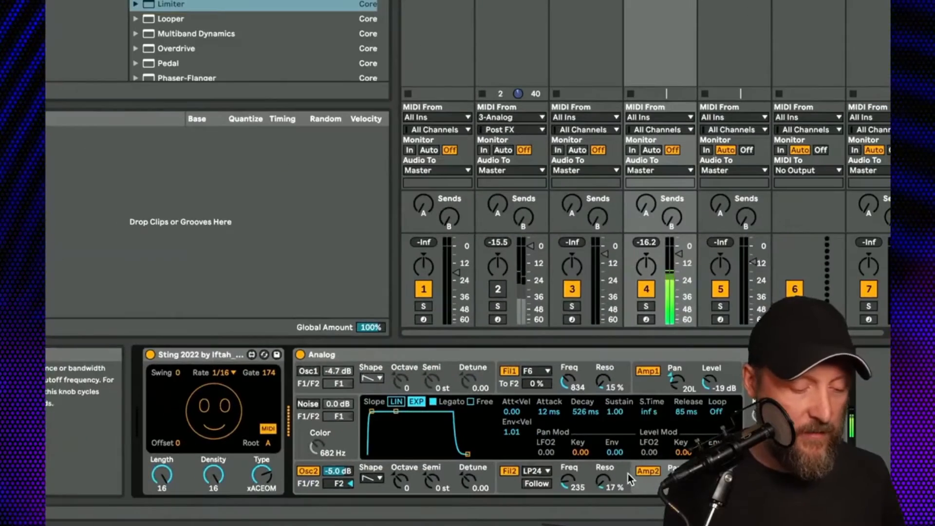
pyautogui.click(627, 473)
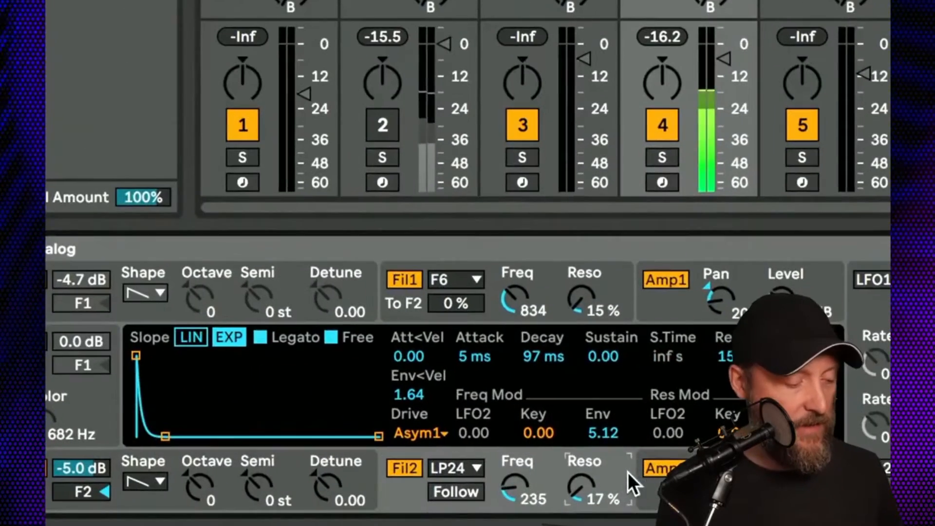
pyautogui.click(265, 340)
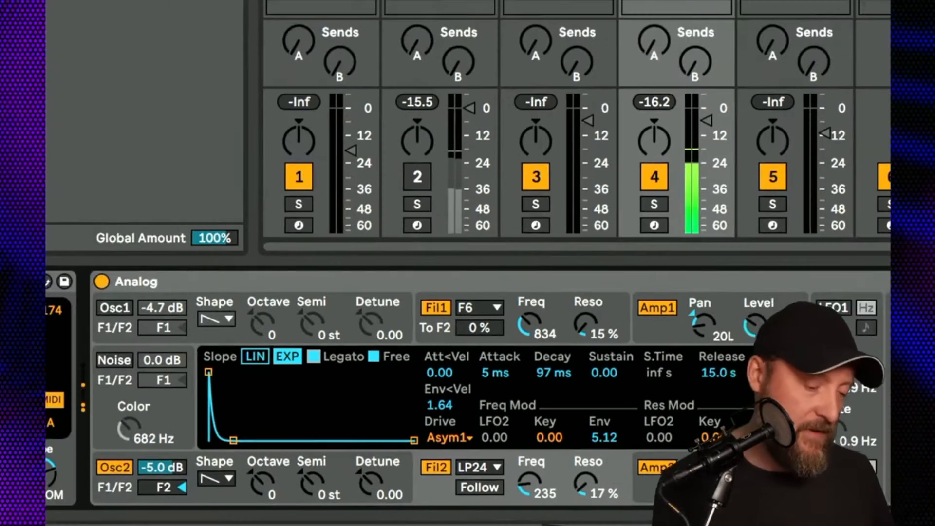
# Try a sustain of 0.07 on Analog's Amp2 envelope and return it to 1.00
pyautogui.click(664, 469)
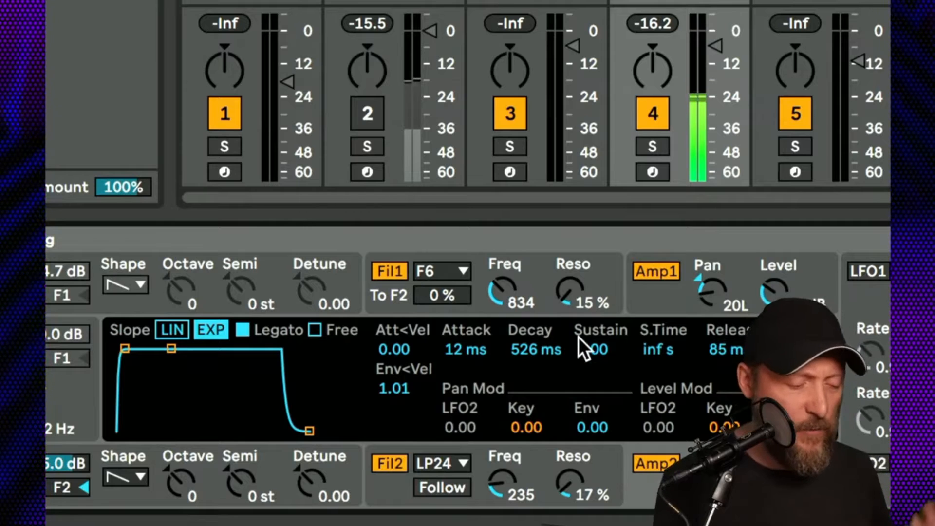
pyautogui.moveTo(586, 343); pyautogui.dragTo(586, 423)
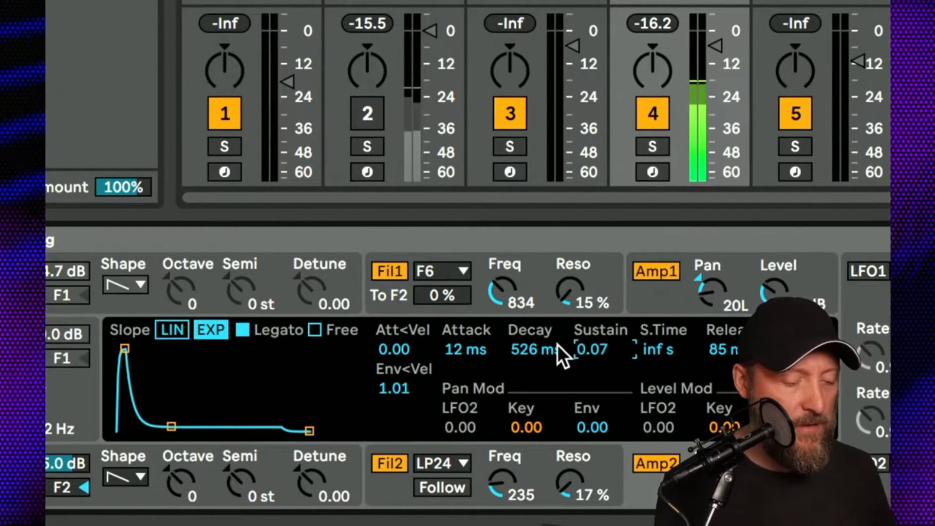
pyautogui.moveTo(591, 356); pyautogui.dragTo(591, 304)
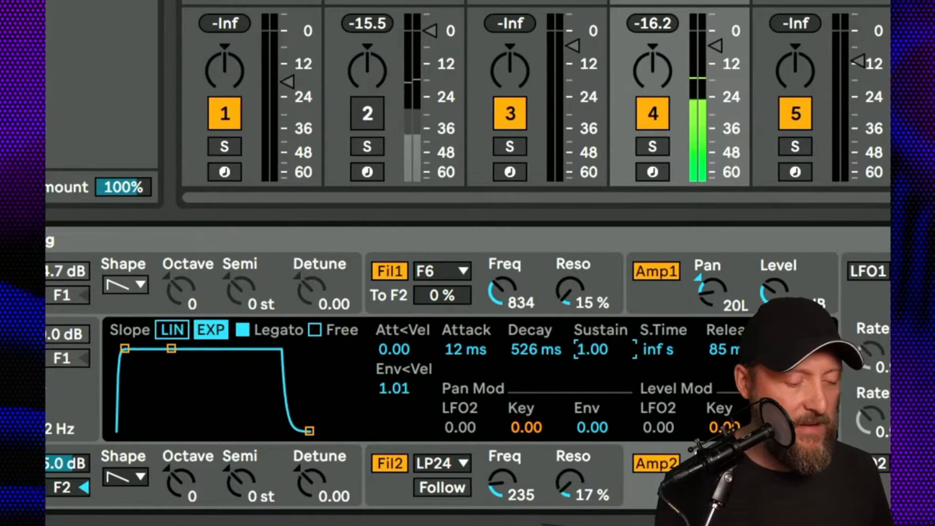
# Set the decay of Analog's Fil2 filter envelope to 386 ms
pyautogui.click(599, 467)
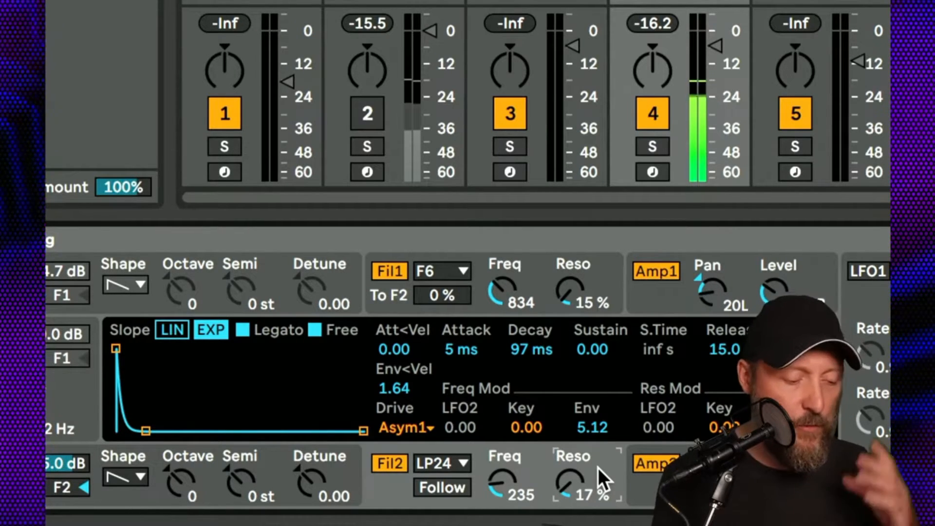
pyautogui.moveTo(557, 347)
pyautogui.mouseDown()
pyautogui.moveTo(556, 328)
pyautogui.moveTo(540, 351)
pyautogui.mouseUp()
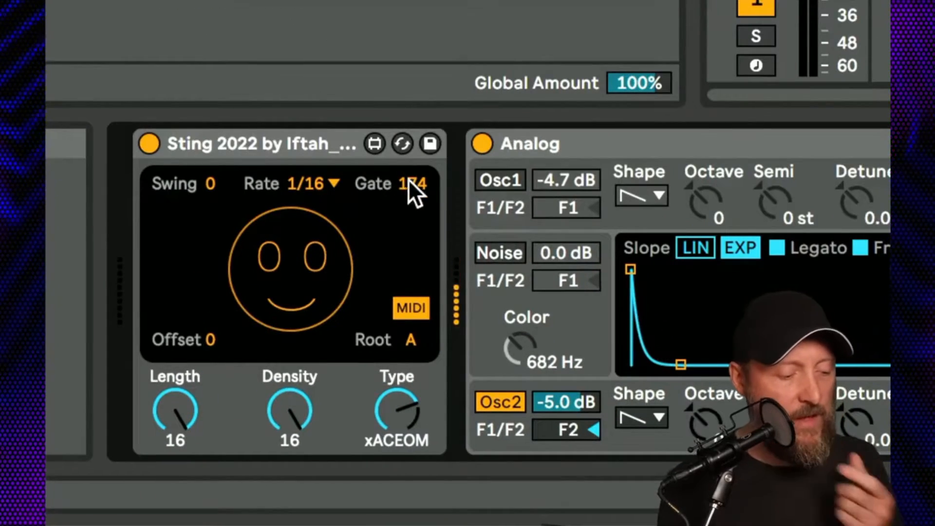
# Set Sting's Gate to 166 and try the pattern types RANDOM, ACxEOM and xACIDx
pyautogui.click(409, 180)
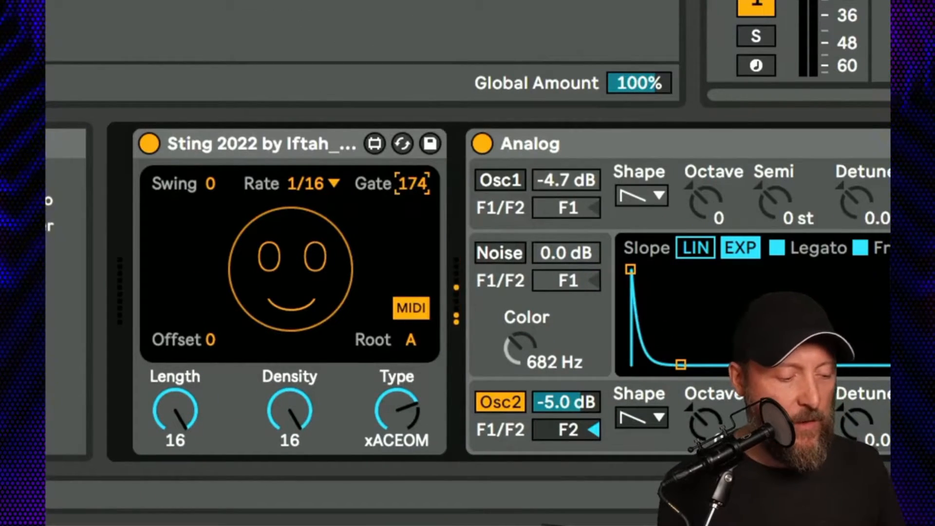
pyautogui.moveTo(409, 182); pyautogui.dragTo(409, 193)
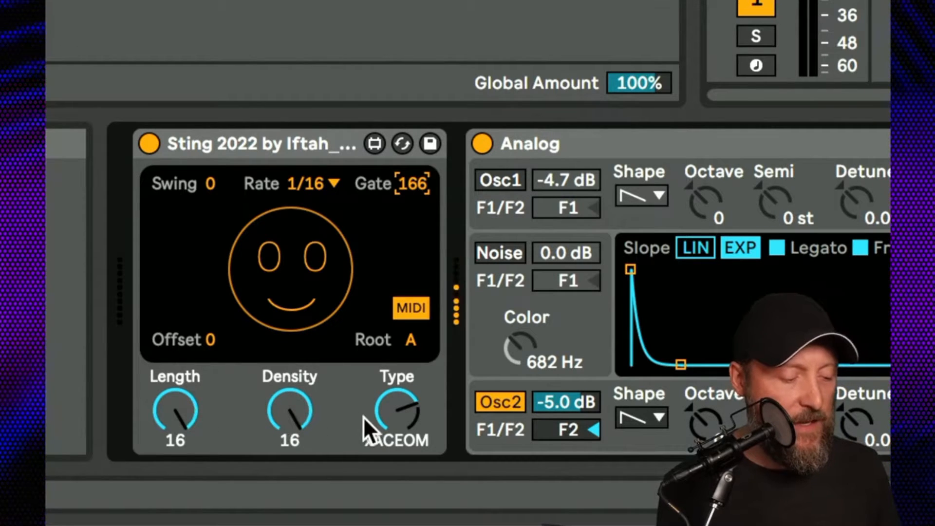
pyautogui.click(392, 418)
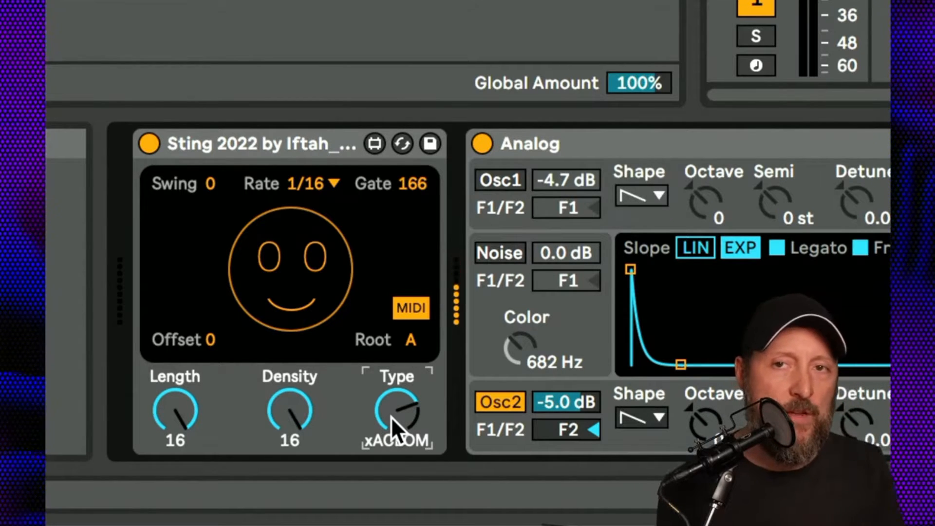
pyautogui.moveTo(390, 417)
pyautogui.mouseDown()
pyautogui.moveTo(390, 445)
pyautogui.moveTo(390, 418)
pyautogui.mouseUp()
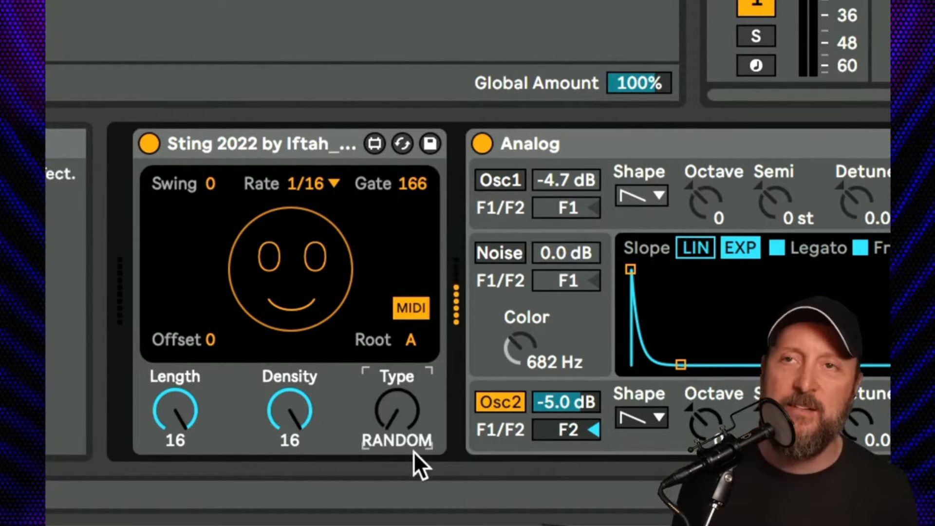
pyautogui.moveTo(414, 451); pyautogui.dragTo(414, 429)
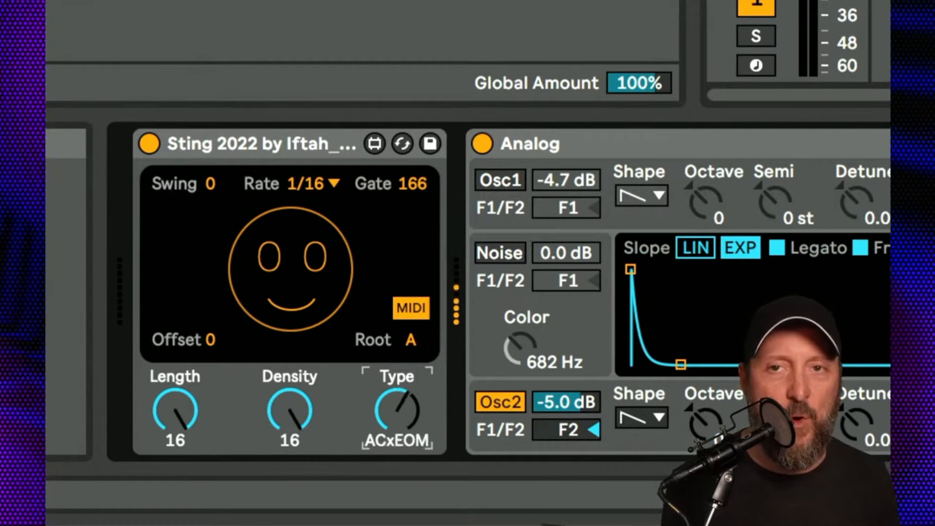
pyautogui.moveTo(413, 428); pyautogui.dragTo(413, 410)
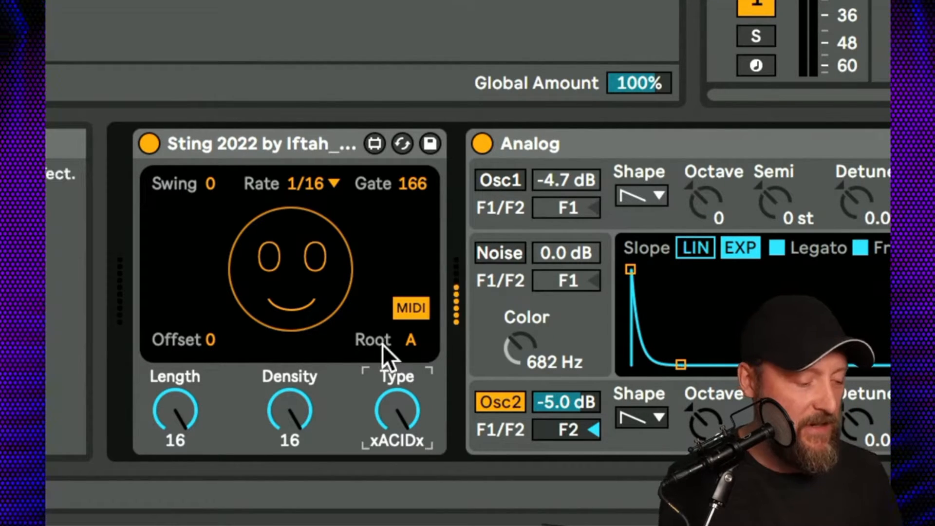
# Set Sting's Root to A# and its pattern Type to AANDxO
pyautogui.moveTo(409, 340); pyautogui.dragTo(410, 338)
pyautogui.moveTo(403, 395); pyautogui.dragTo(403, 385)
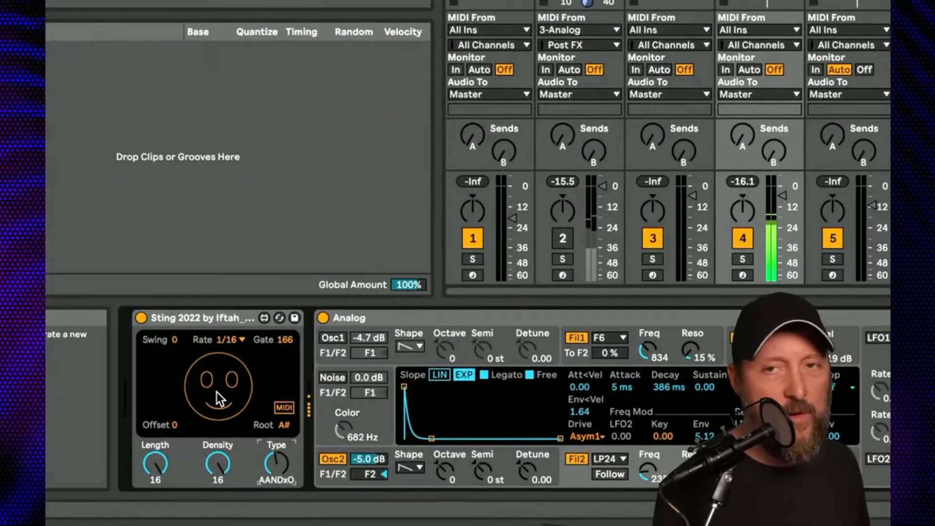
# Generate a new Sting pattern and readjust the Gate, trying a value of 112
pyautogui.click(217, 393)
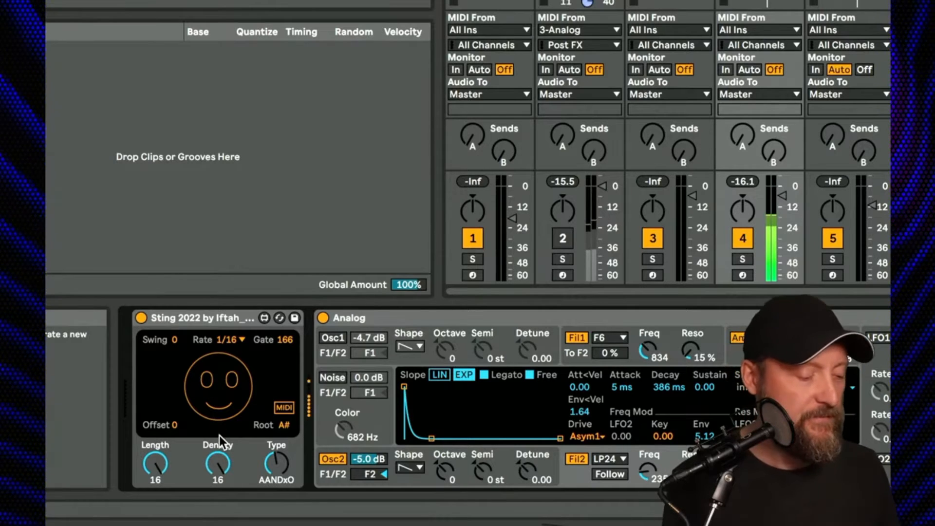
pyautogui.moveTo(285, 341); pyautogui.dragTo(285, 354)
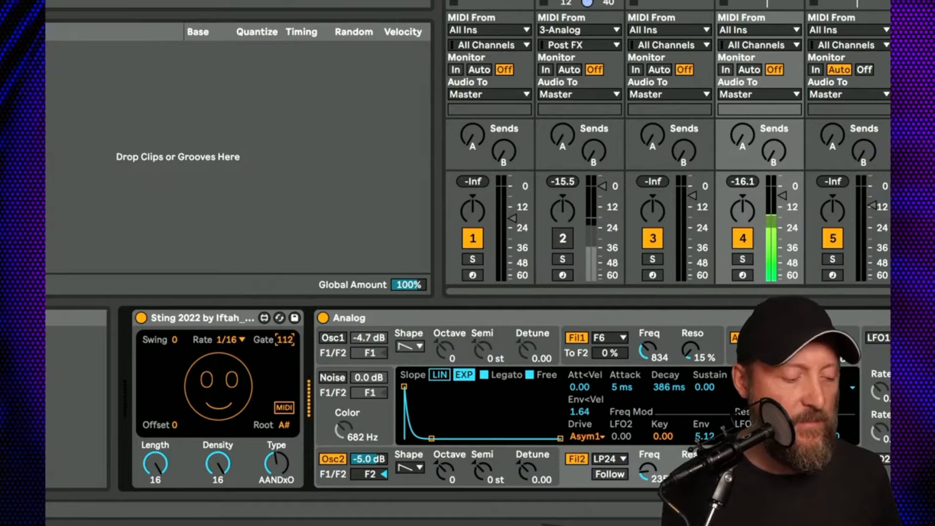
pyautogui.moveTo(285, 340); pyautogui.dragTo(285, 341)
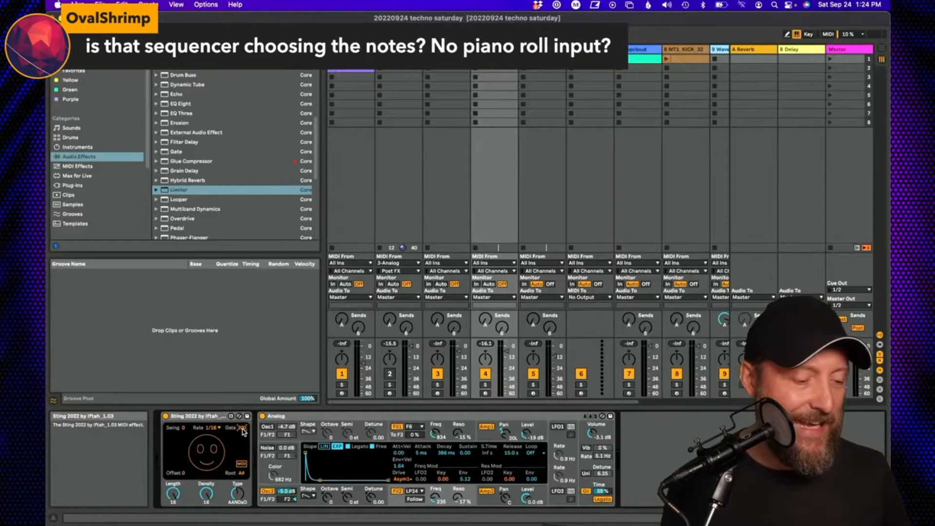
# Open the empty MIDI clip in the first slot of the 4 Analog track and delete it
pyautogui.doubleClick(495, 59)
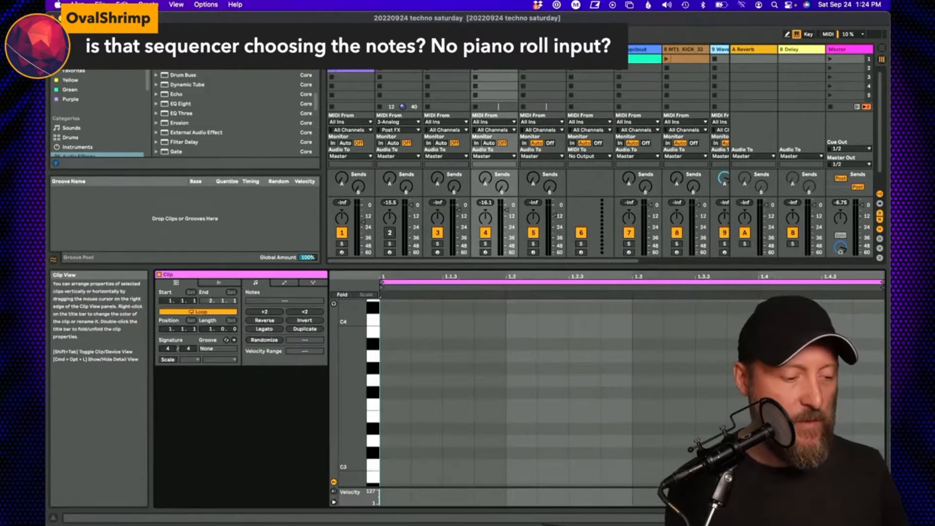
pyautogui.press('Delete')
pyautogui.doubleClick(495, 59)
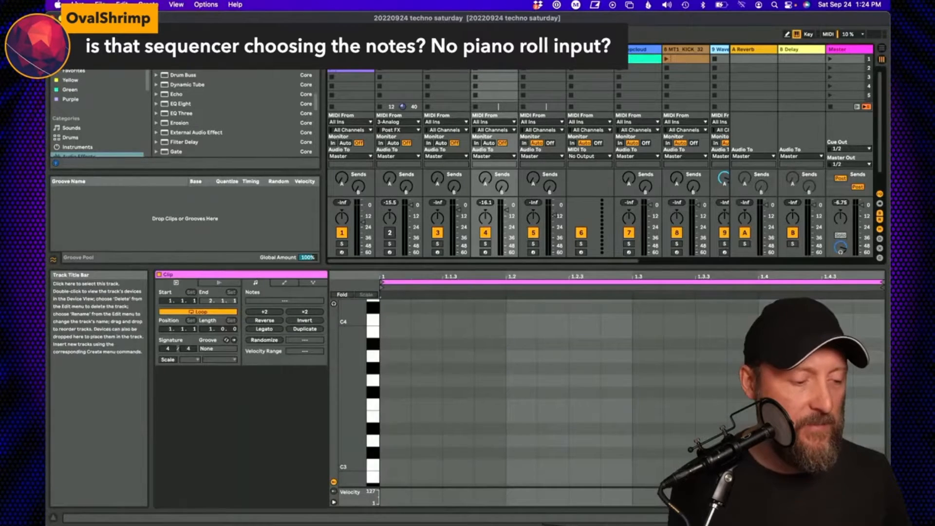
pyautogui.press('Delete')
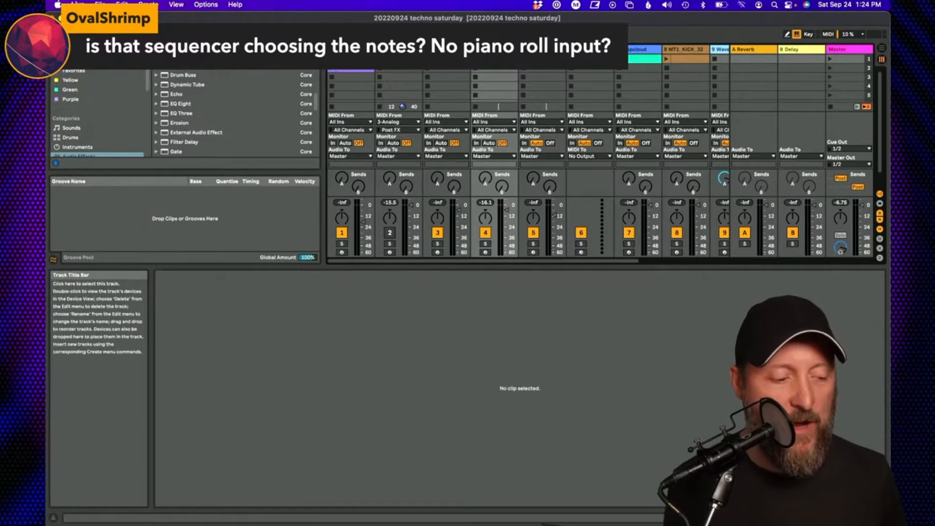
# Launch the first clips of the Loopcloud and MT1_KICK_32 tracks and raise the kick track's volume slightly
pyautogui.doubleClick(495, 49)
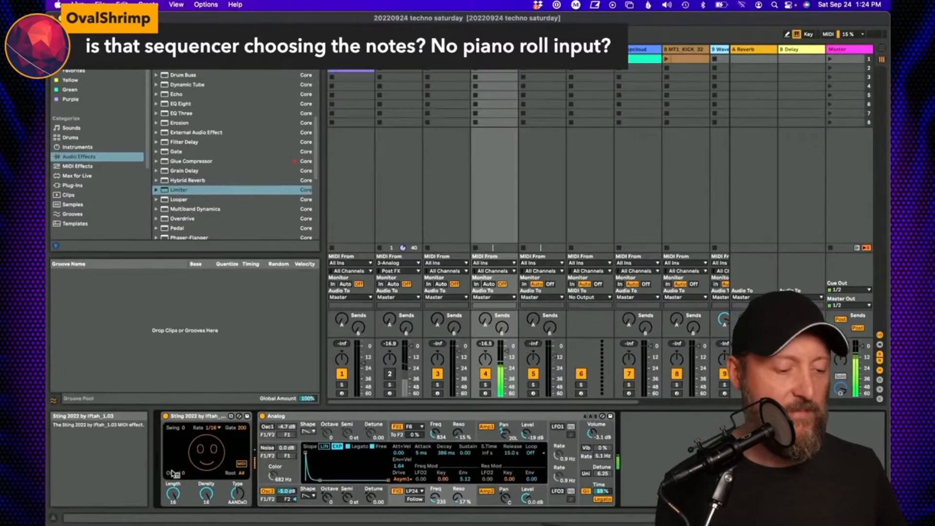
pyautogui.click(619, 59)
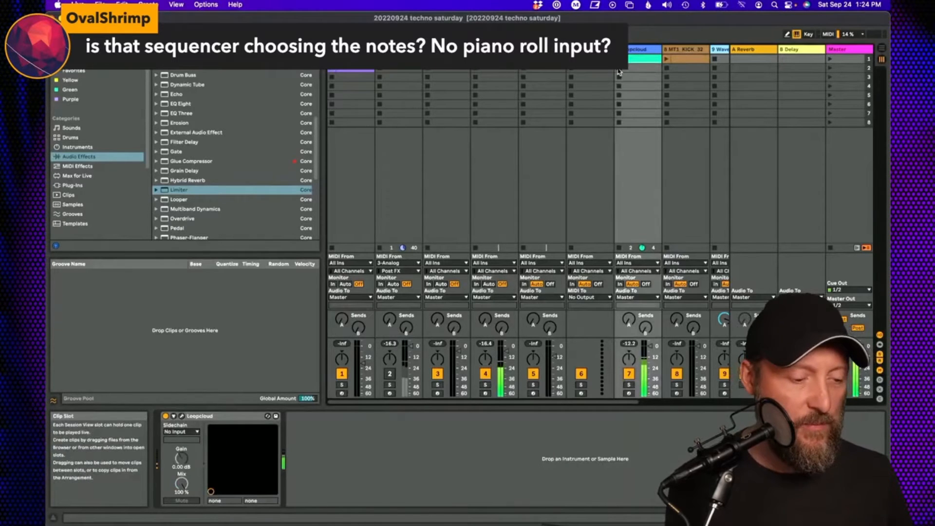
pyautogui.click(667, 59)
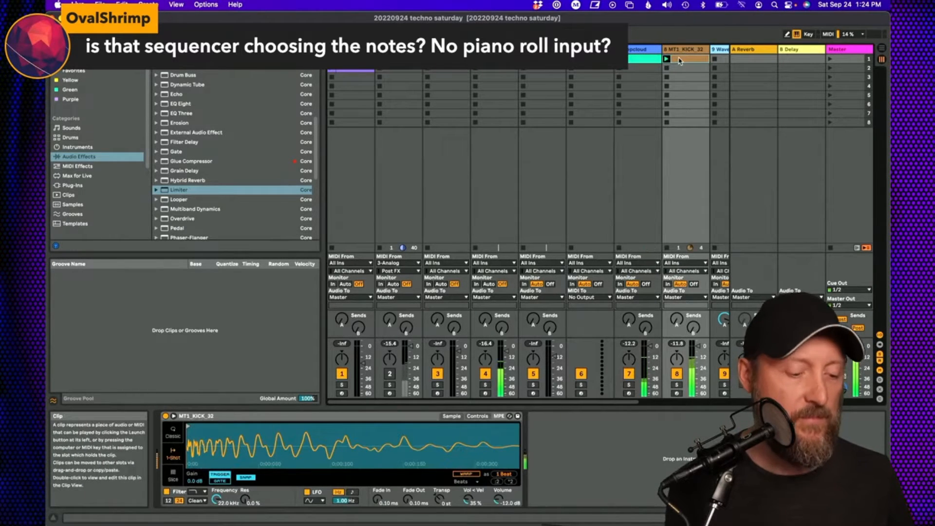
pyautogui.moveTo(698, 345); pyautogui.dragTo(699, 343)
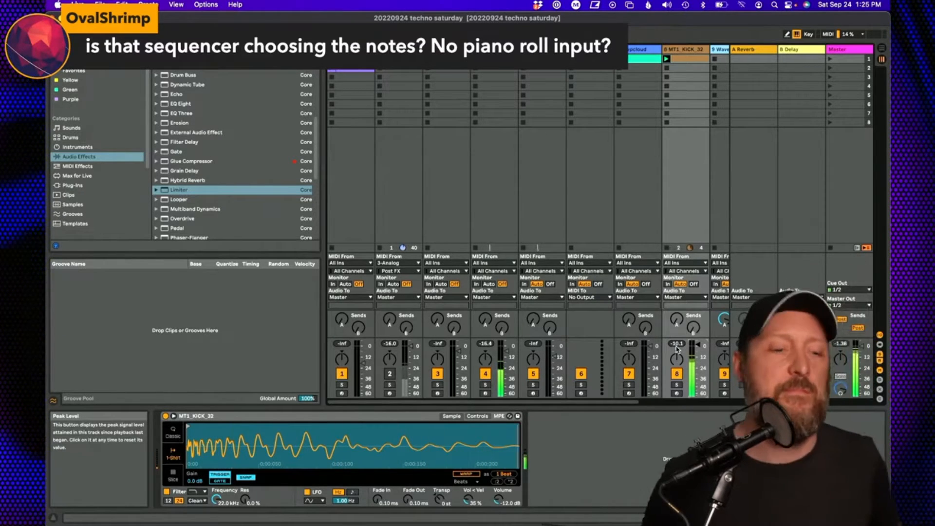
# Set Sting's Gate to 129 and its Type to xACIDx, and generate a new pattern
pyautogui.click(493, 49)
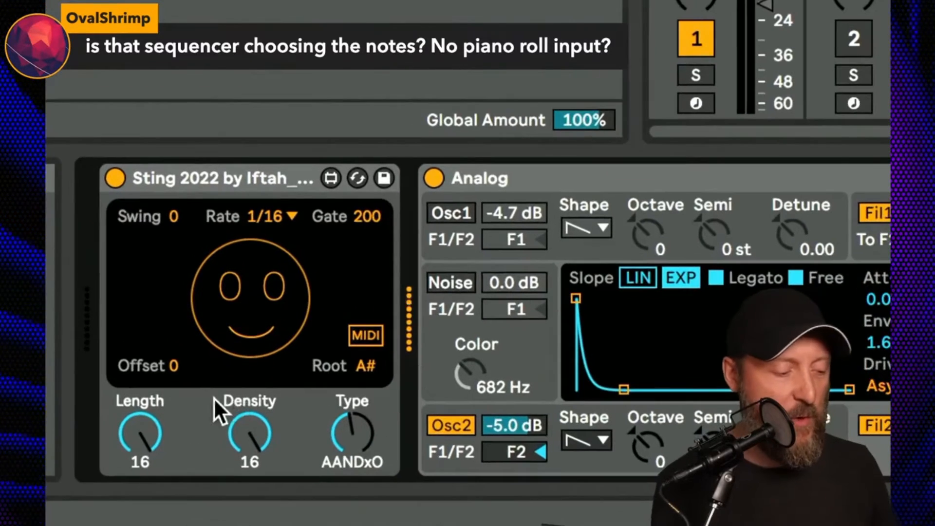
pyautogui.moveTo(350, 237); pyautogui.dragTo(350, 258)
pyautogui.moveTo(367, 217); pyautogui.dragTo(367, 231)
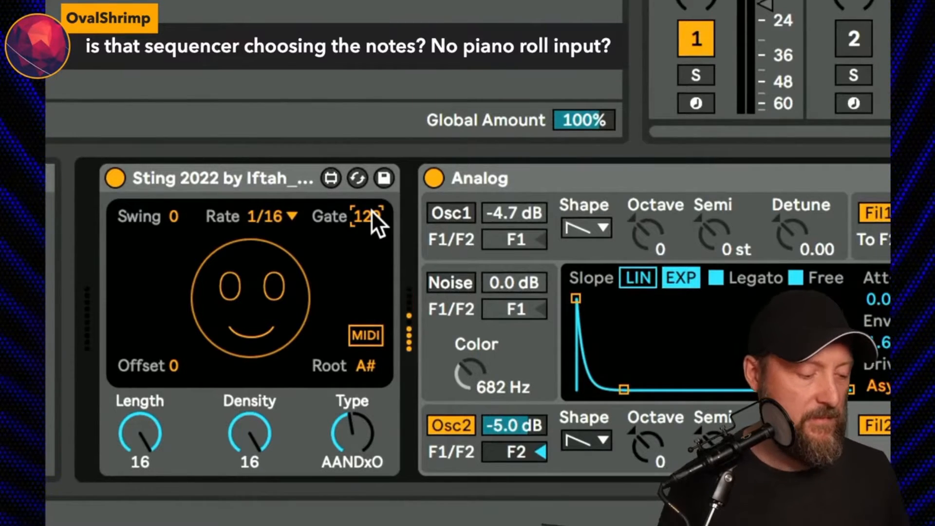
pyautogui.moveTo(330, 417); pyautogui.dragTo(354, 428)
pyautogui.click(253, 324)
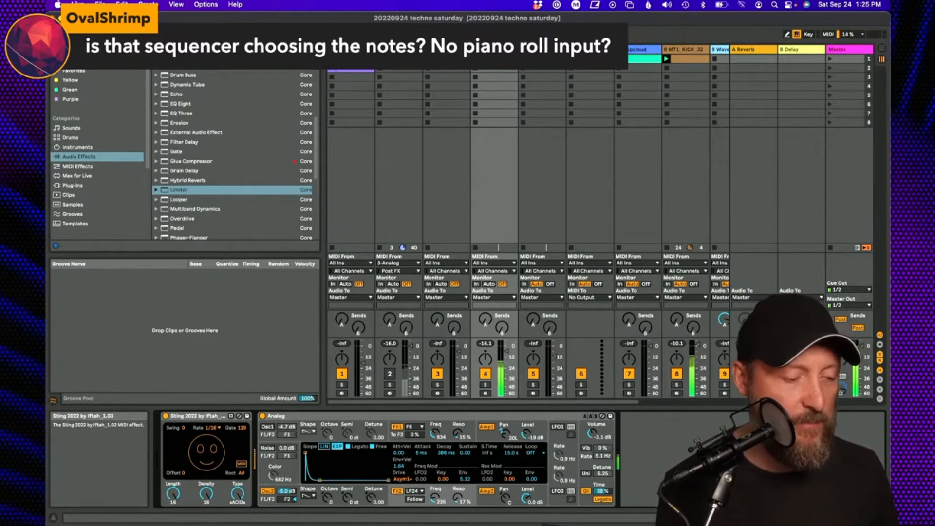
# Insert a MIDI track after the 4 Analog track and rename the 4 Analog track This One
pyautogui.rightClick(484, 70)
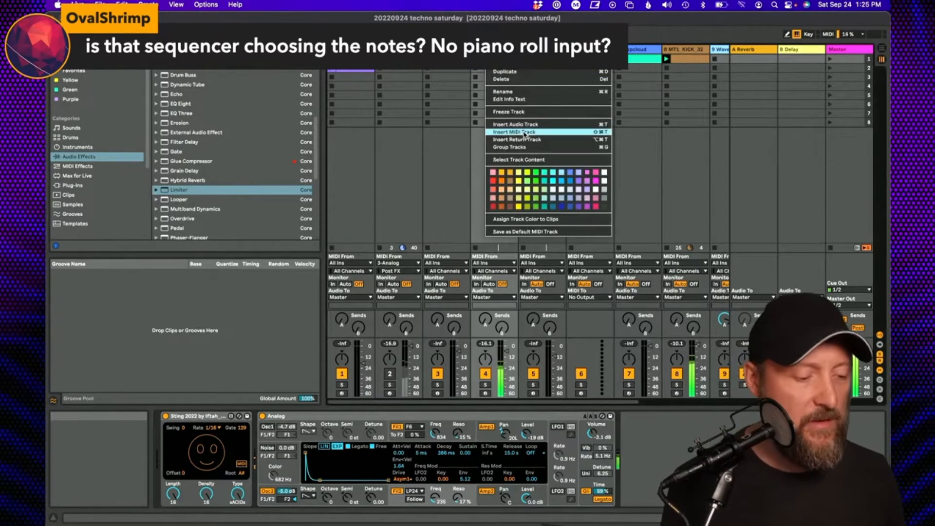
pyautogui.click(524, 135)
pyautogui.click(539, 262)
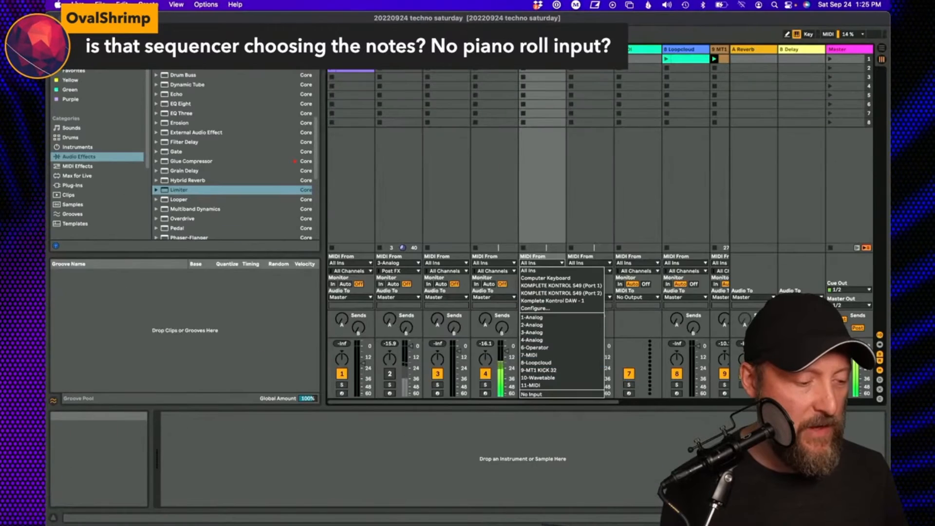
pyautogui.press('Escape')
pyautogui.click(493, 50)
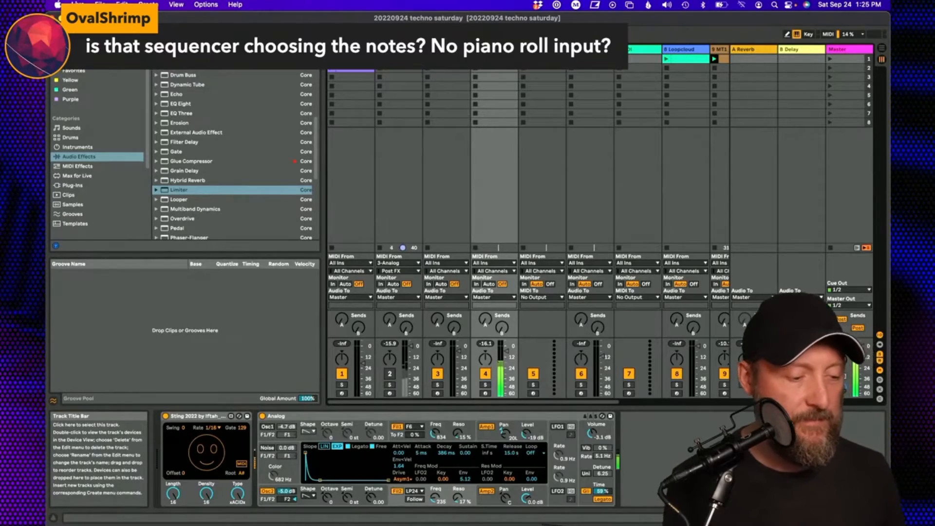
# Route MIDI from This One into the new track 5 with monitoring off, and record the pattern into its first slot
pyautogui.click(560, 253)
pyautogui.click(547, 263)
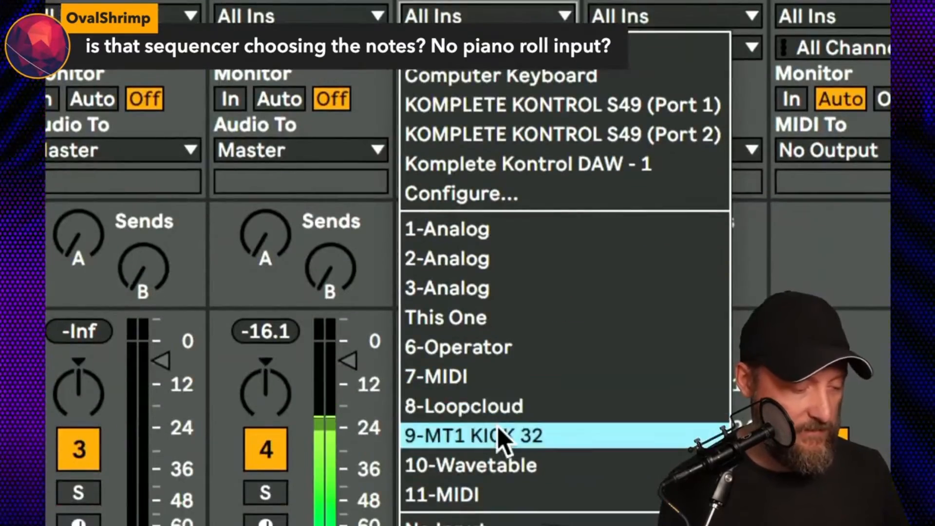
pyautogui.click(514, 319)
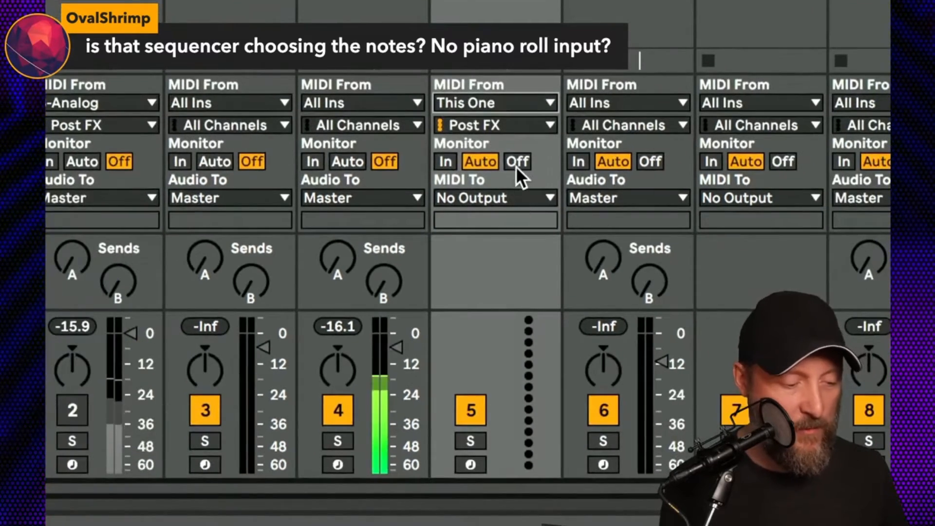
pyautogui.click(519, 112)
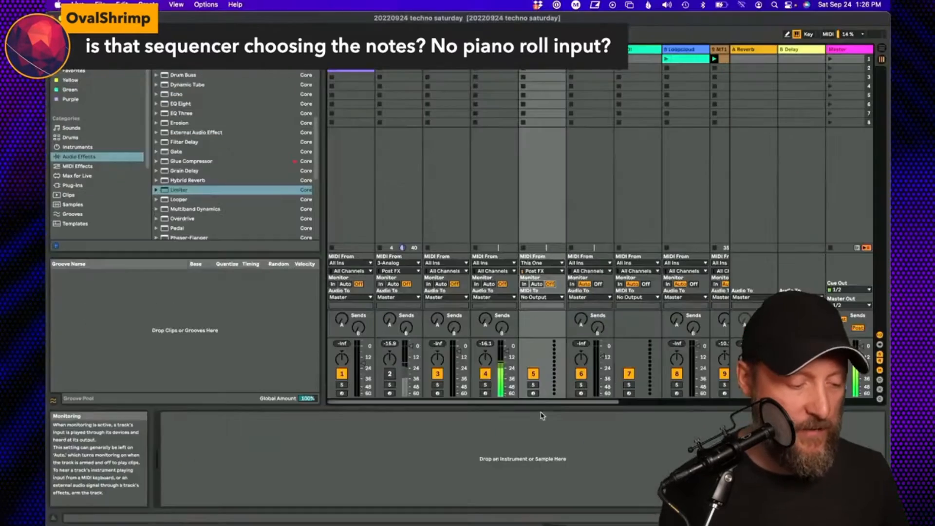
pyautogui.click(533, 393)
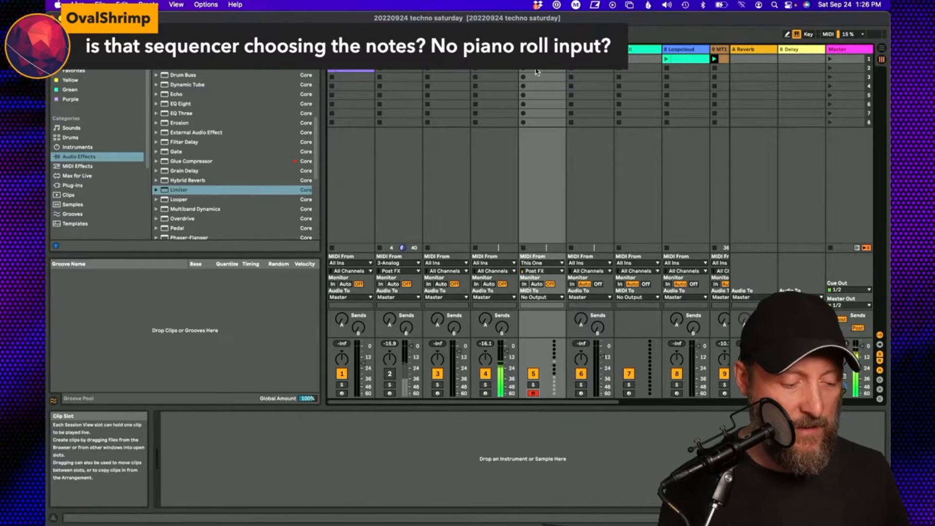
pyautogui.click(523, 59)
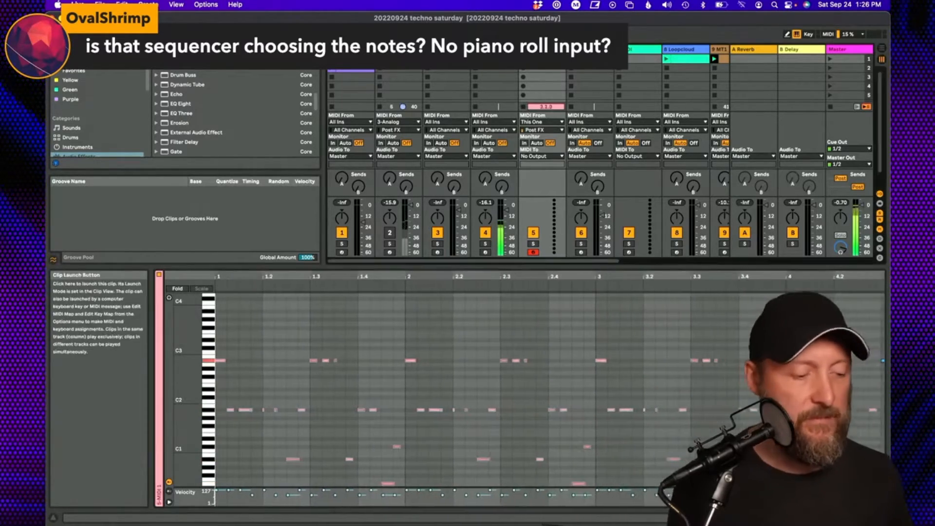
# Set Sting's Type to AANDxO, Gate to 198 and Density to 7, generating a new pattern along the way
pyautogui.click(494, 49)
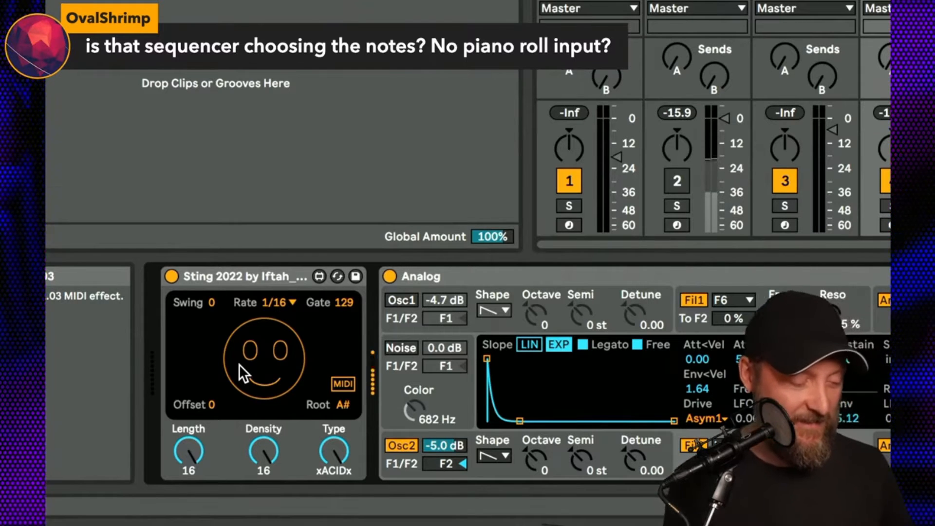
pyautogui.moveTo(334, 451)
pyautogui.mouseDown()
pyautogui.moveTo(335, 427)
pyautogui.moveTo(337, 438)
pyautogui.mouseUp()
pyautogui.click(281, 359)
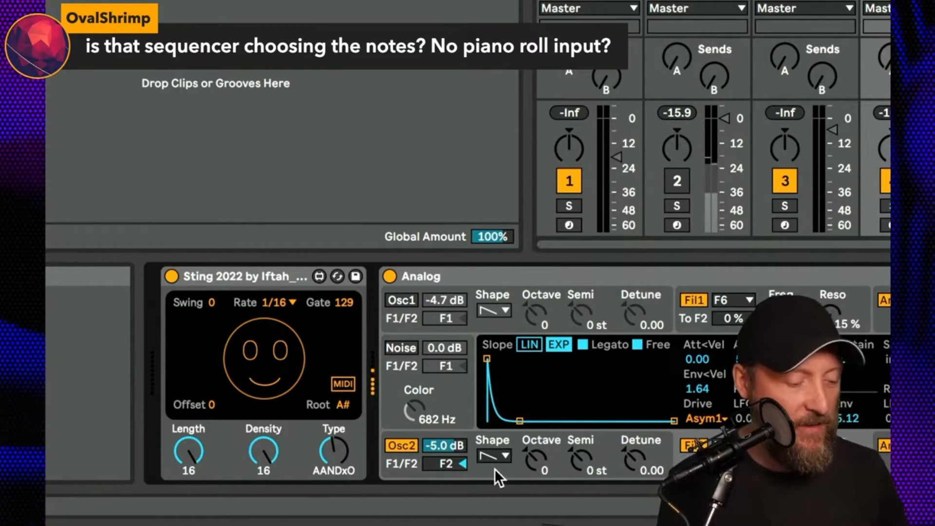
pyautogui.moveTo(341, 306); pyautogui.dragTo(341, 285)
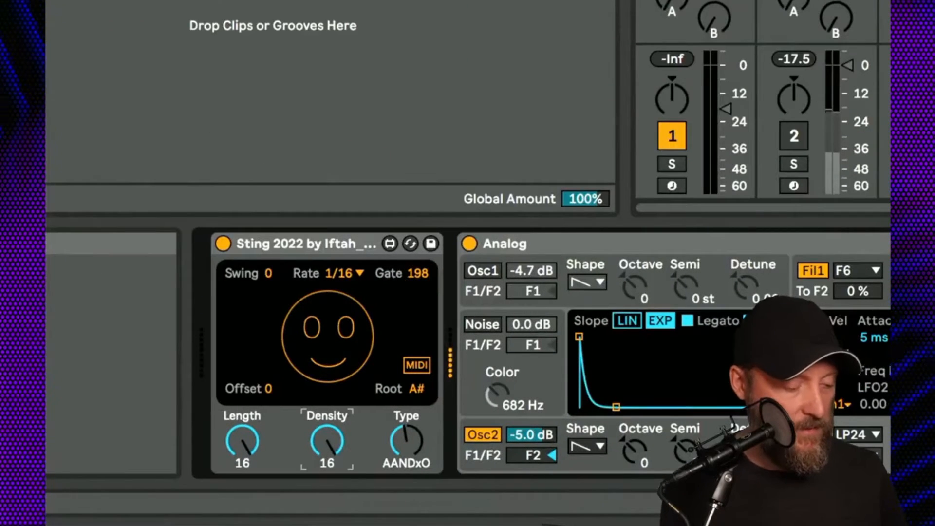
pyautogui.moveTo(331, 448); pyautogui.dragTo(331, 465)
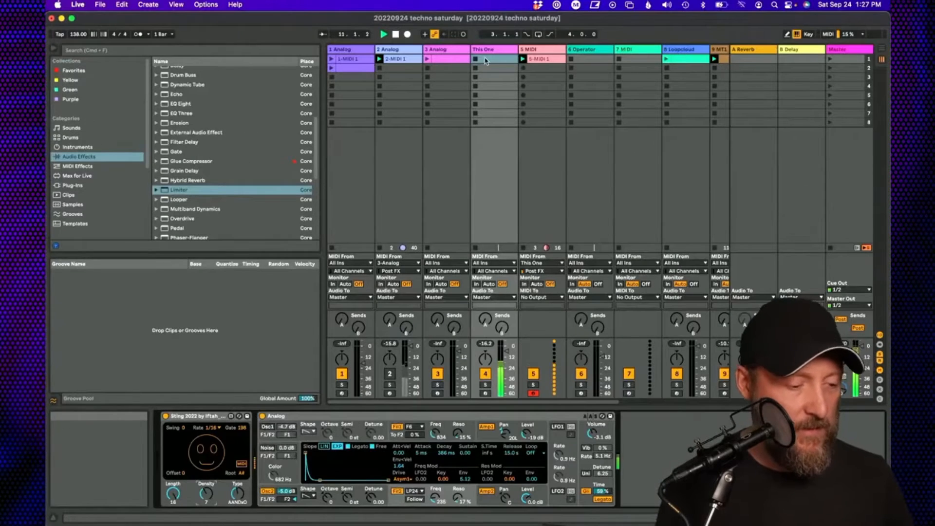
# Record the sparser pattern into the second slot of the 5 MIDI track and open the clip's notes
pyautogui.click(522, 69)
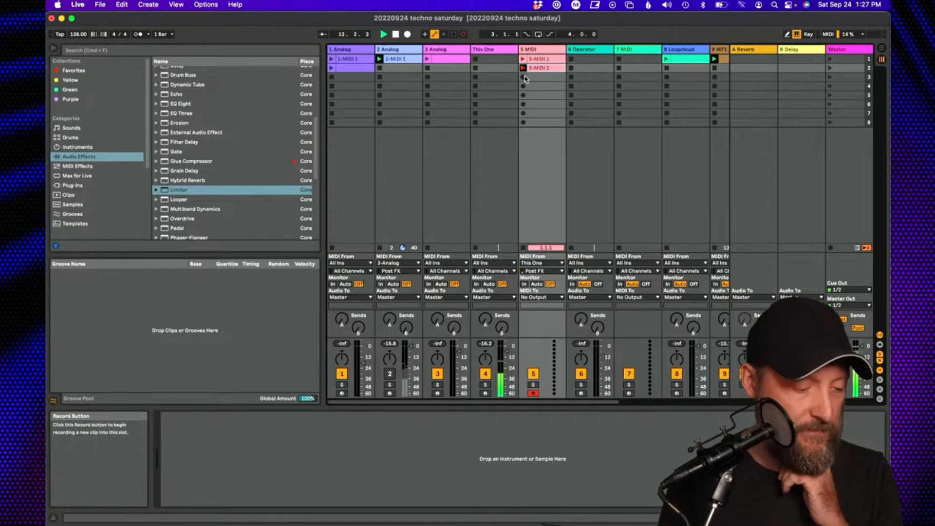
pyautogui.doubleClick(538, 68)
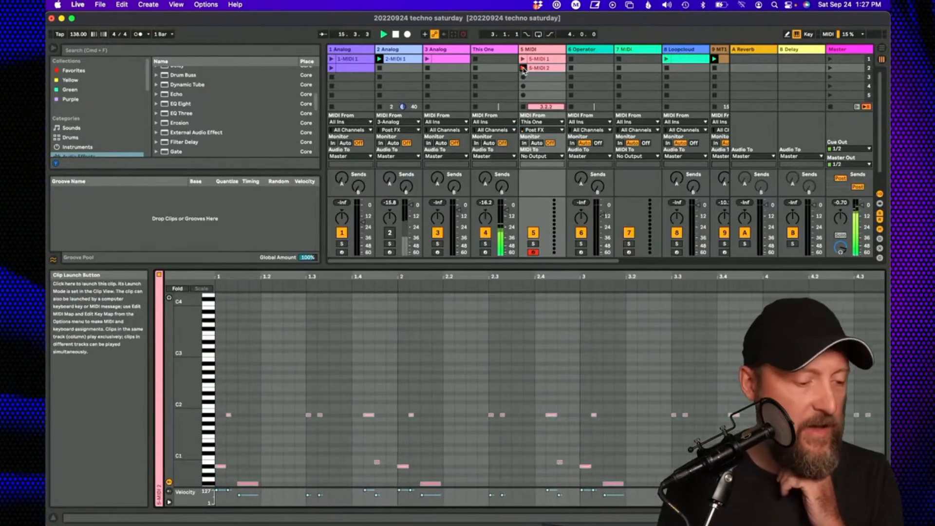
# Set Sting's Offset to 1 on the This One track
pyautogui.doubleClick(494, 50)
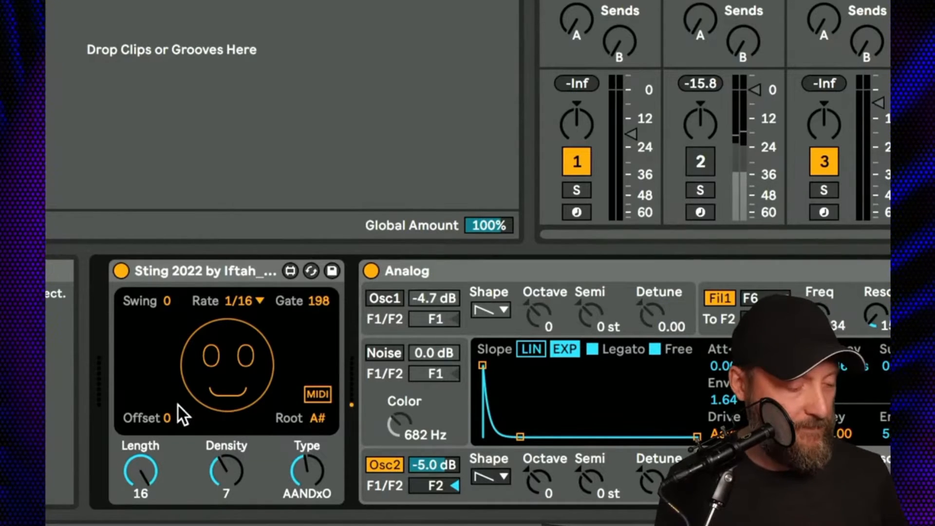
pyautogui.moveTo(171, 415); pyautogui.dragTo(170, 408)
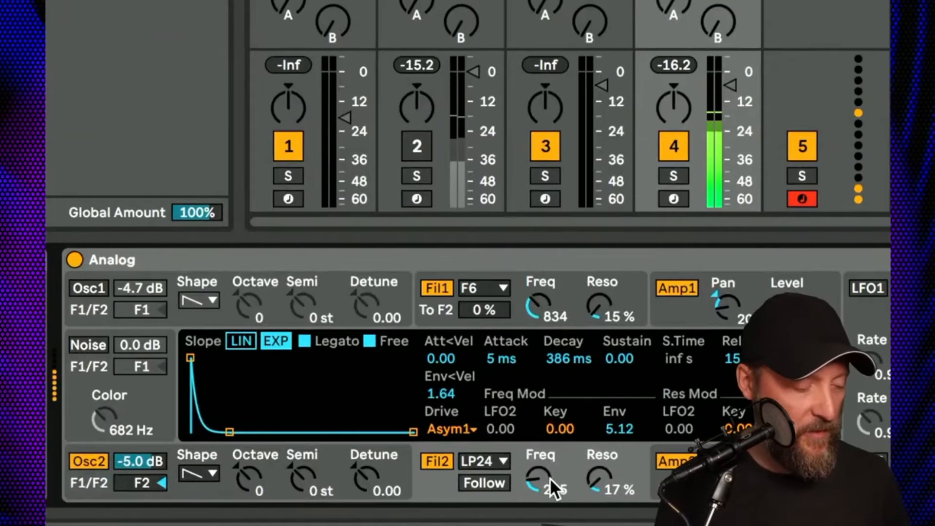
# Sweep the cutoff and resonance of Analog's Filter 2, ending with Freq at 290 and Reso at 28 %
pyautogui.moveTo(540, 479); pyautogui.dragTo(540, 400)
pyautogui.moveTo(600, 479); pyautogui.dragTo(625, 470)
pyautogui.moveTo(546, 465); pyautogui.dragTo(546, 525)
pyautogui.moveTo(634, 479); pyautogui.dragTo(633, 501)
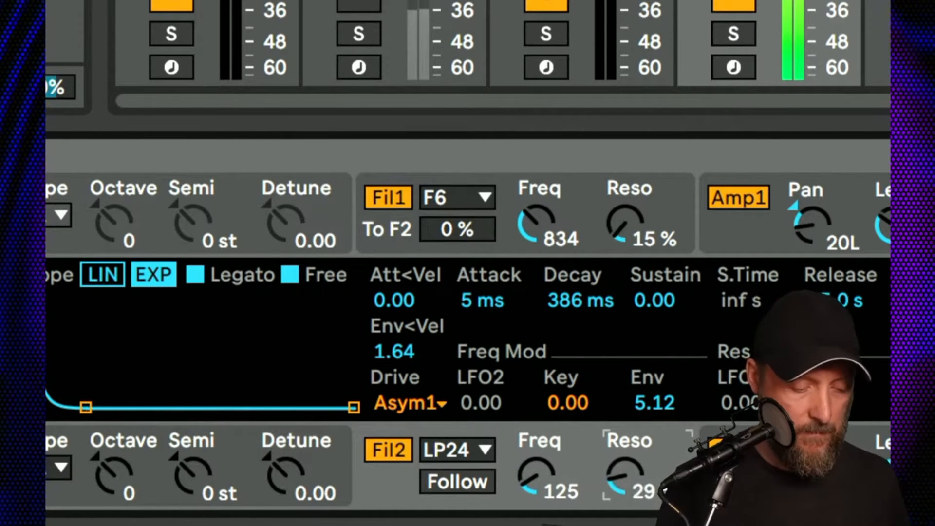
pyautogui.moveTo(539, 495); pyautogui.dragTo(539, 465)
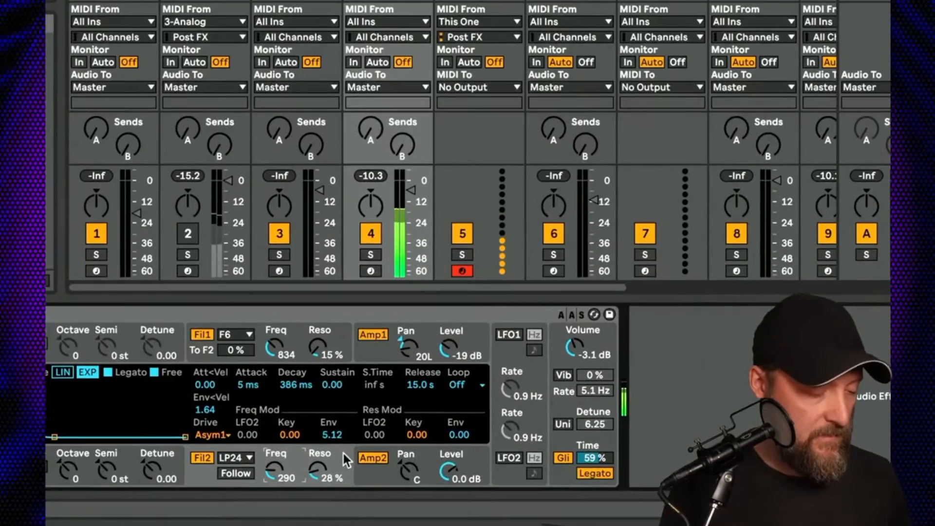
# Check Analog's filter and Amp2 envelopes and try Glide Times of 25 % and 82 %, ending at 60 %
pyautogui.click(373, 481)
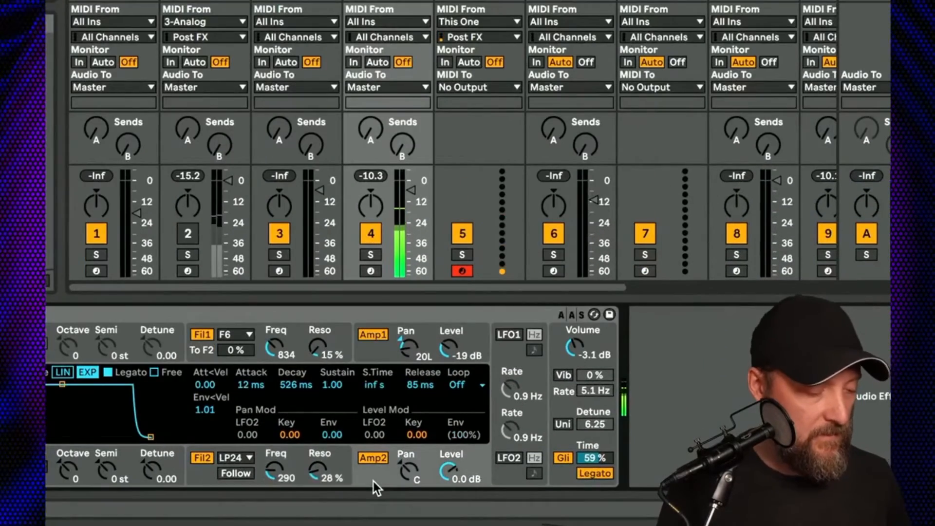
pyautogui.click(553, 483)
pyautogui.moveTo(595, 458)
pyautogui.mouseDown()
pyautogui.moveTo(596, 478)
pyautogui.moveTo(593, 449)
pyautogui.mouseUp()
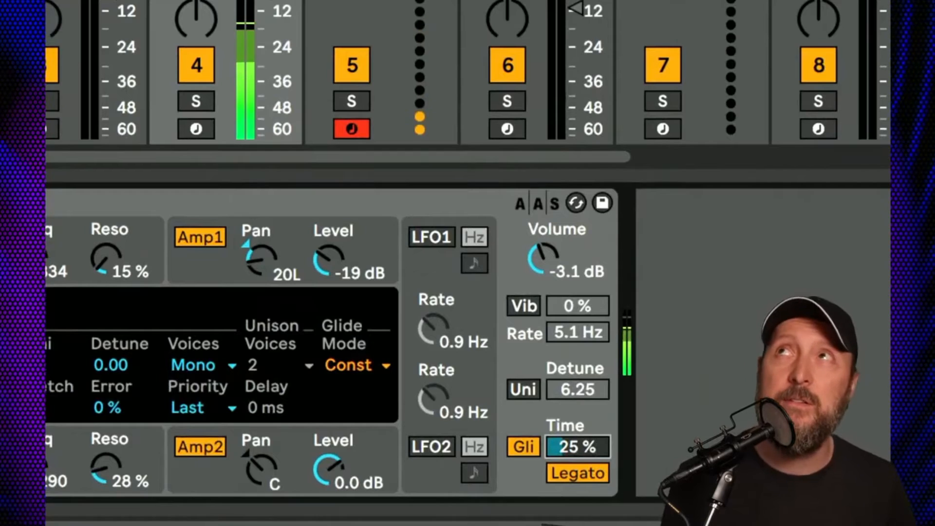
pyautogui.moveTo(578, 447); pyautogui.dragTo(578, 392)
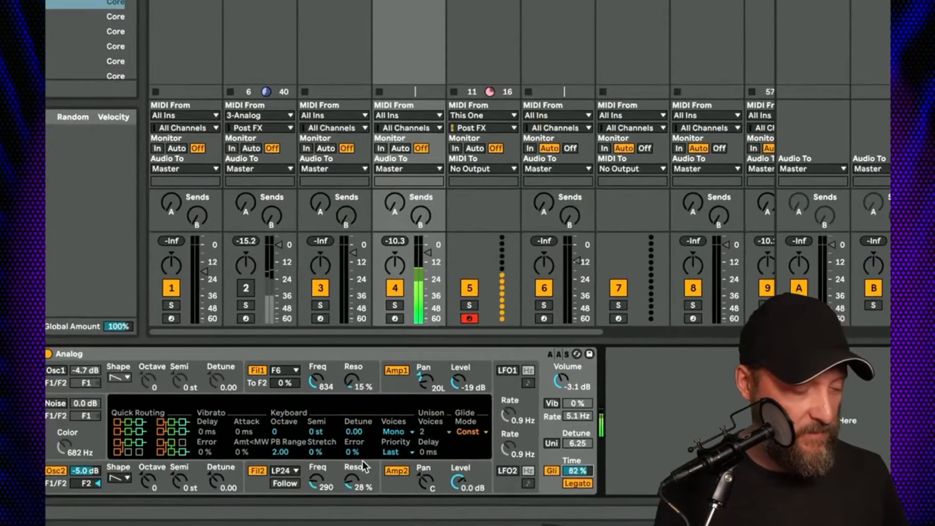
pyautogui.click(138, 439)
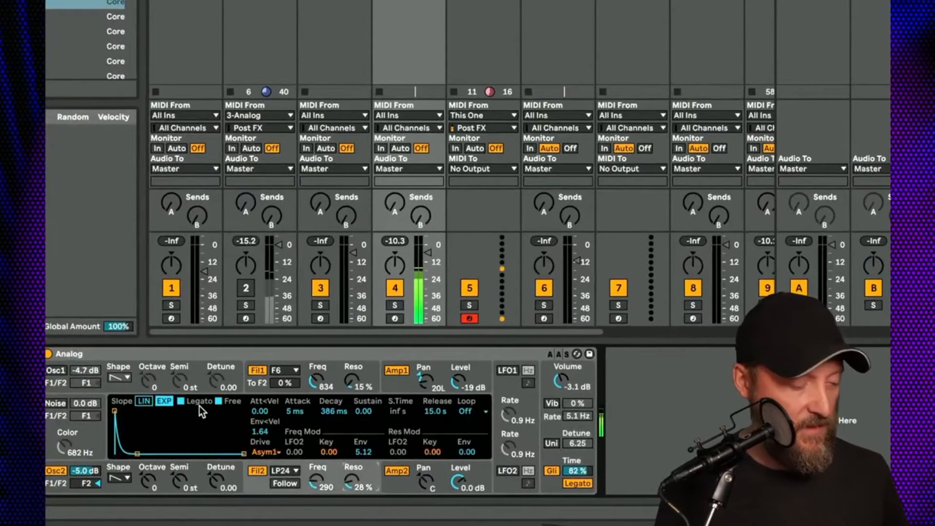
pyautogui.click(485, 471)
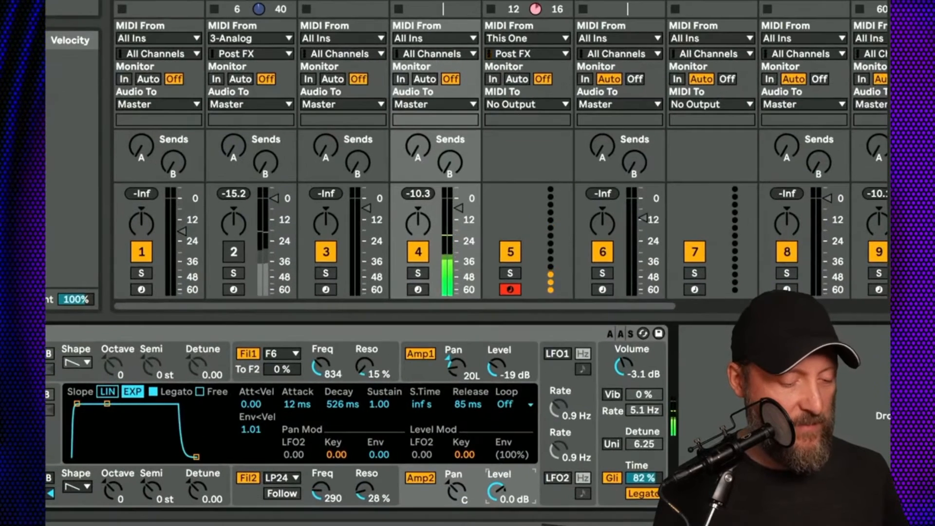
pyautogui.moveTo(644, 478); pyautogui.dragTo(644, 489)
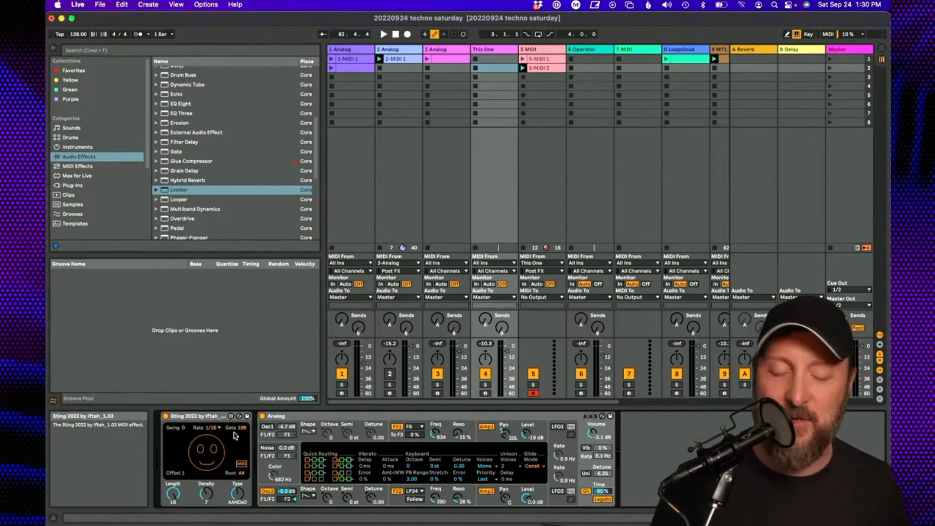
# Start playback, record a looping clip into the third slot of the 5 MIDI track, and return to This One's devices
pyautogui.press('space')
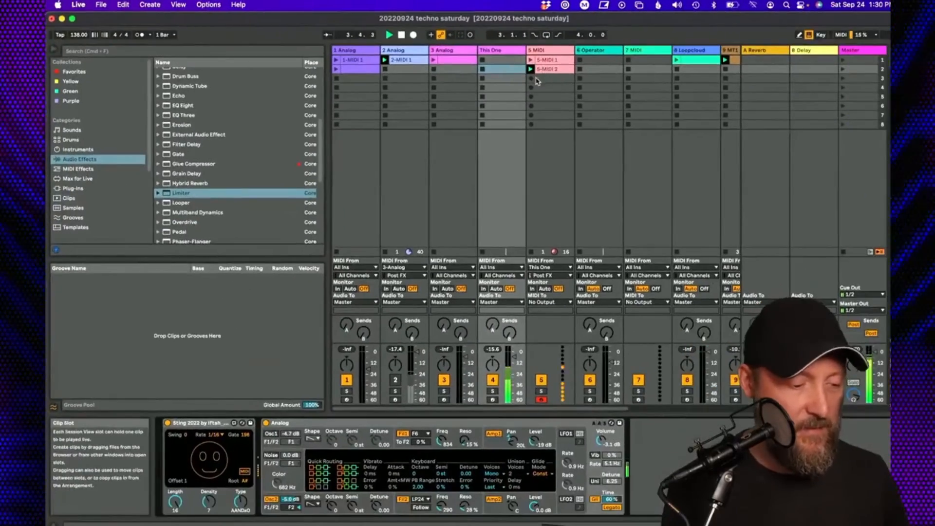
pyautogui.click(585, 111)
pyautogui.click(531, 79)
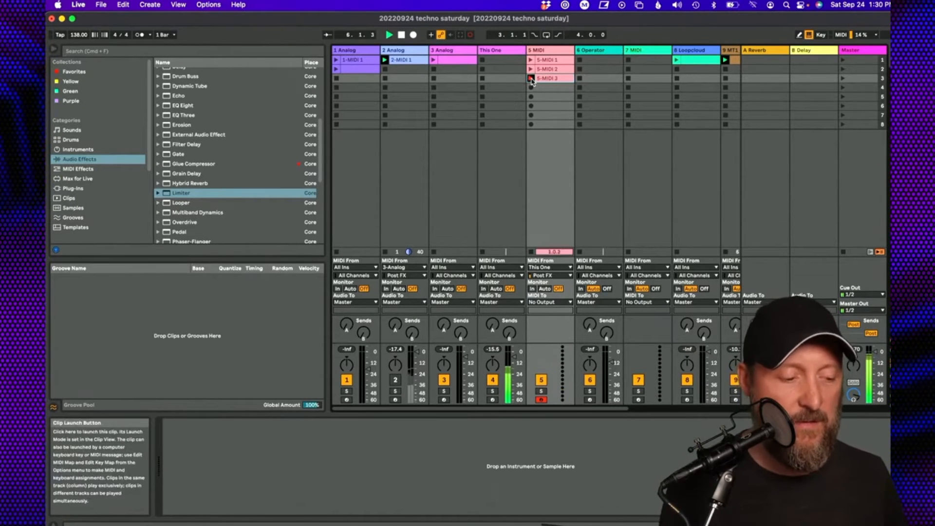
pyautogui.click(531, 79)
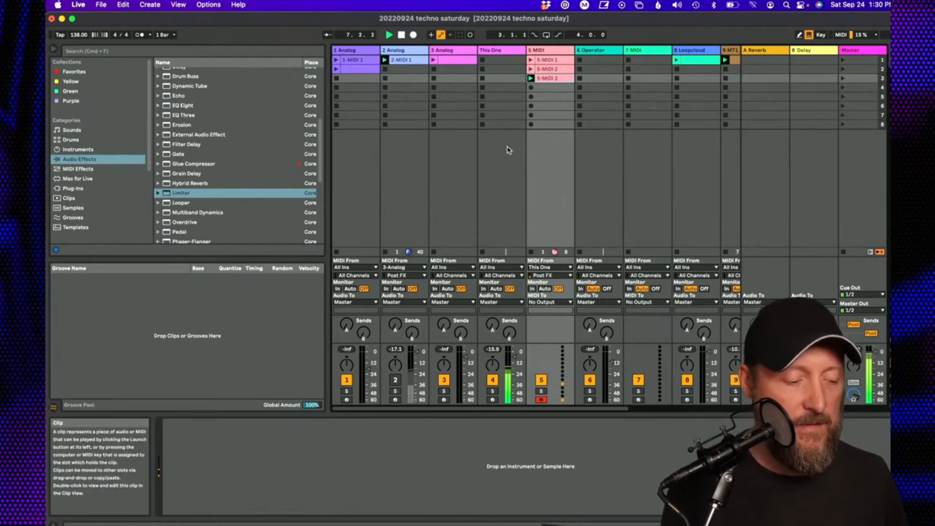
pyautogui.click(502, 50)
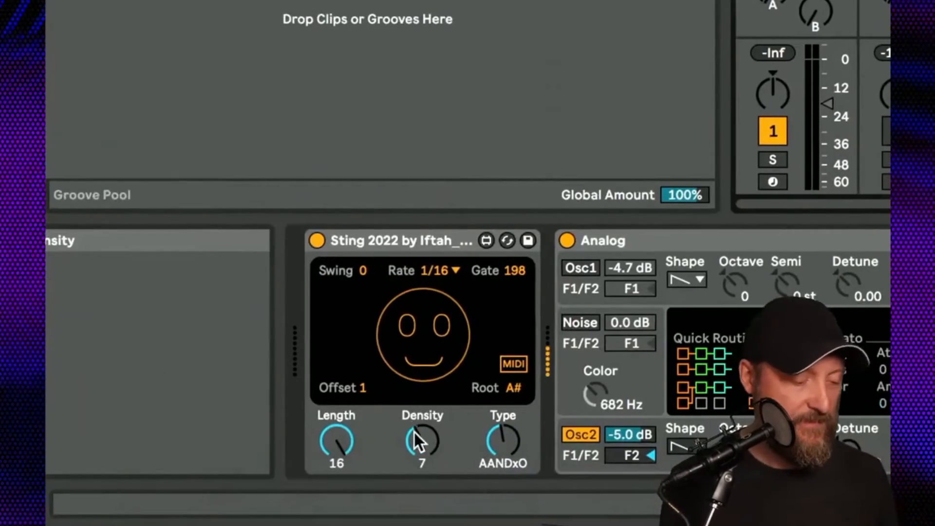
# Set Sting's Density to 9 and Type to ACNxOM, and try different Root notes, ending on B
pyautogui.moveTo(429, 449); pyautogui.dragTo(429, 441)
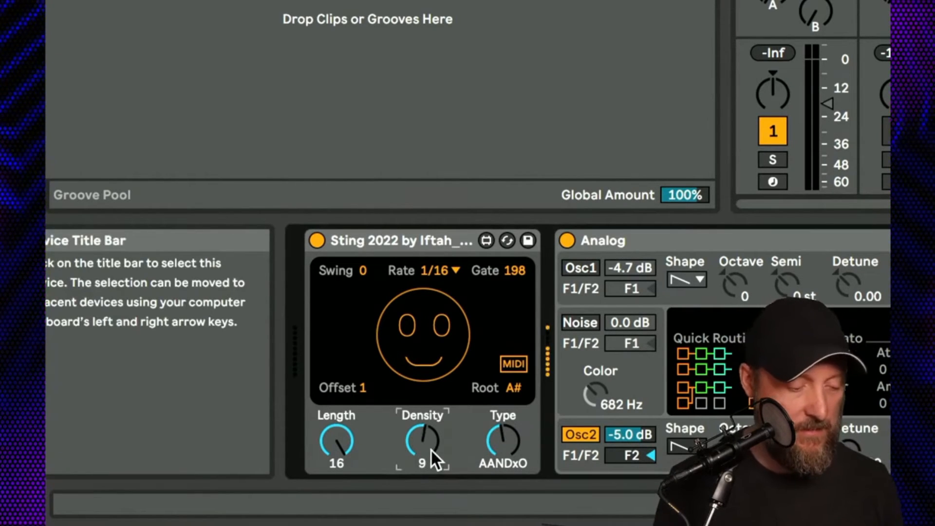
pyautogui.moveTo(507, 444); pyautogui.dragTo(507, 439)
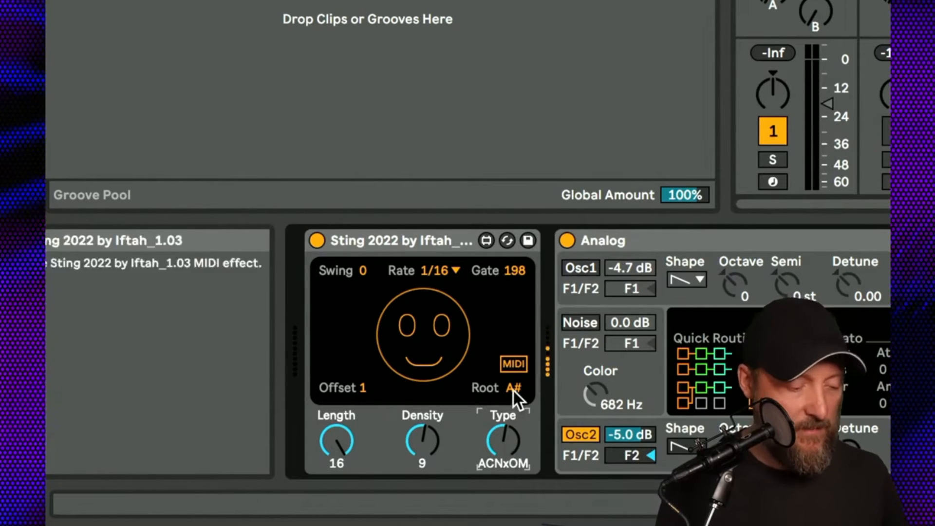
pyautogui.moveTo(515, 388); pyautogui.dragTo(514, 380)
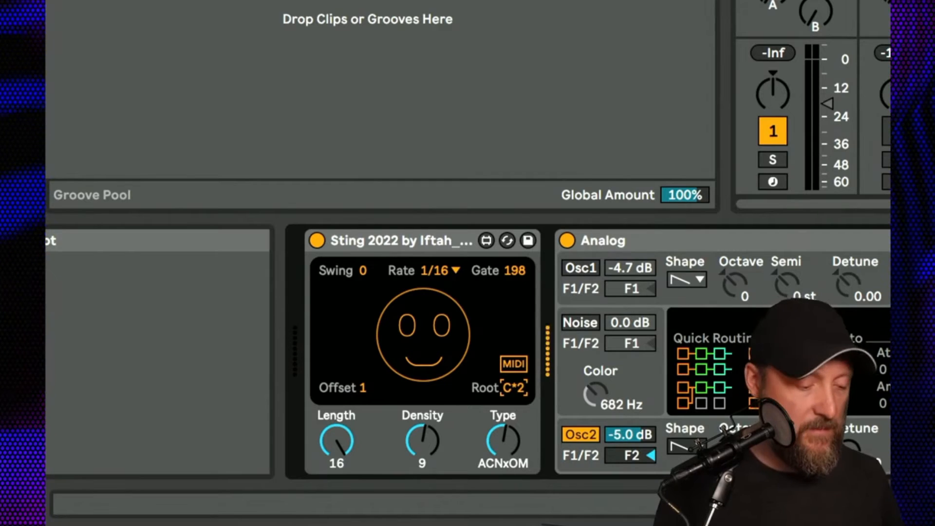
pyautogui.moveTo(514, 387); pyautogui.dragTo(514, 397)
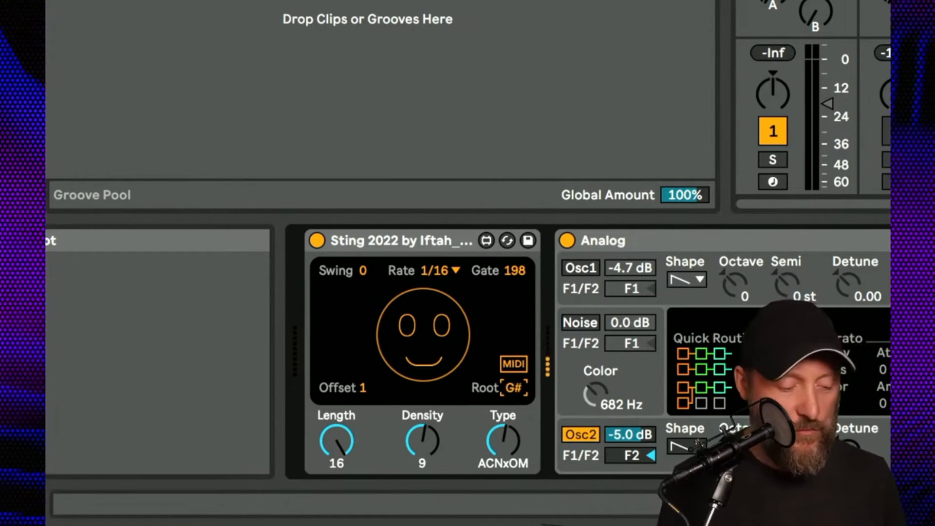
pyautogui.moveTo(514, 388); pyautogui.dragTo(514, 383)
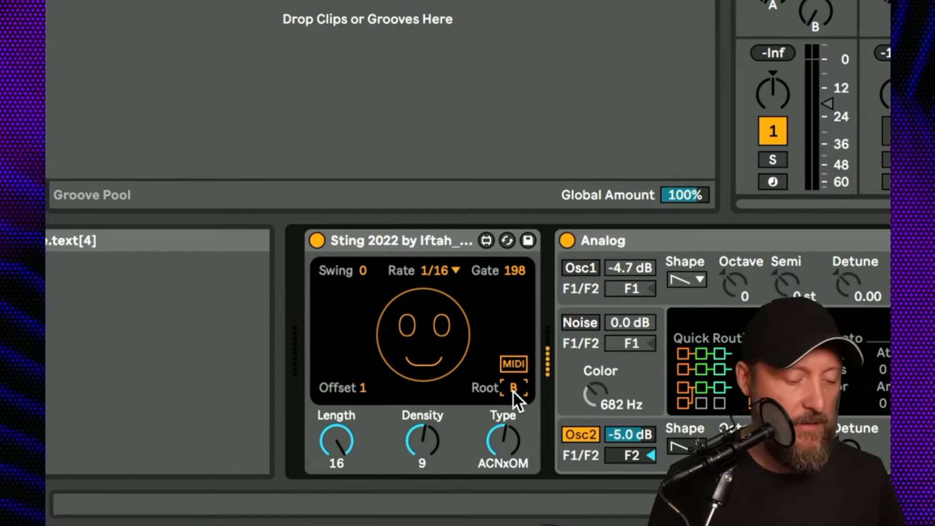
# Enable Sting's MIDI root control and create a clip with a C3 note at 1.1.1 in This One's first slot
pyautogui.click(521, 368)
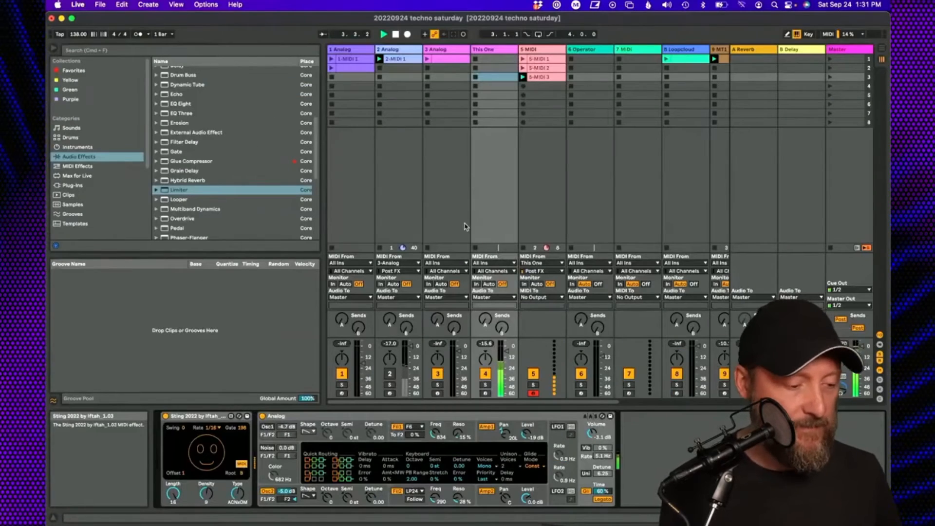
pyautogui.doubleClick(495, 59)
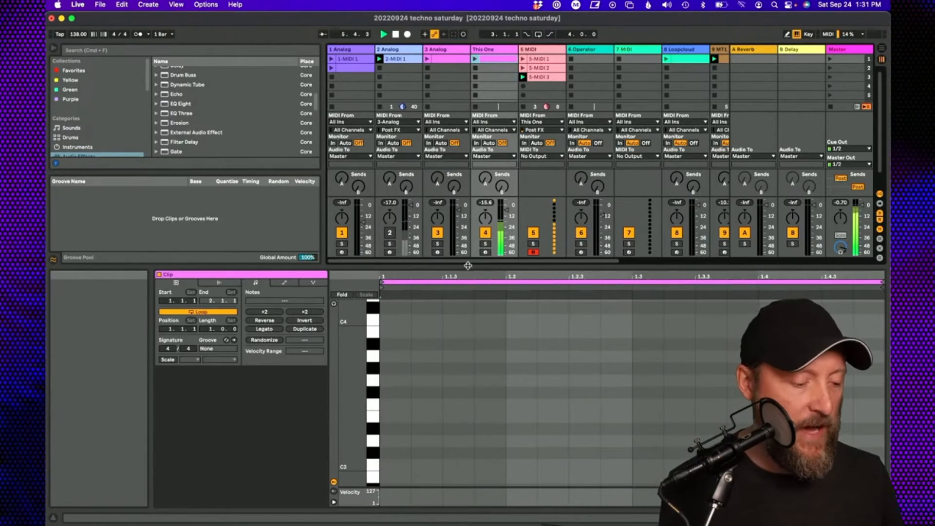
pyautogui.moveTo(469, 264); pyautogui.dragTo(469, 161)
pyautogui.doubleClick(388, 362)
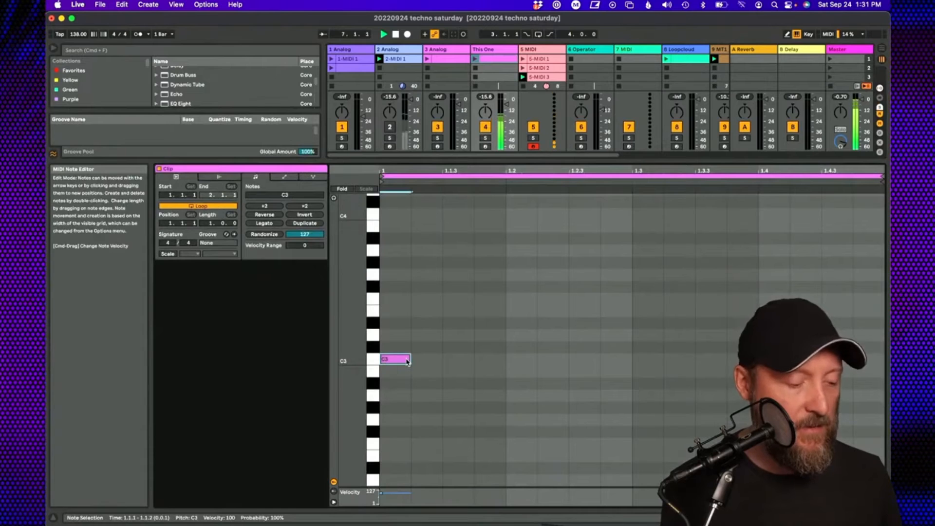
# Duplicate the clip's loop twice to extend it to four bars, repeating the C3 note in each bar
pyautogui.click(510, 312)
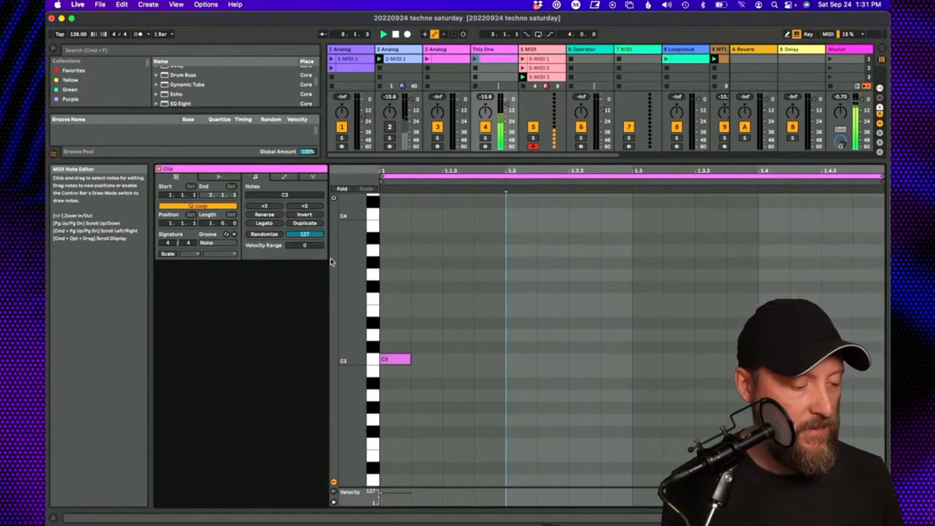
pyautogui.click(306, 223)
pyautogui.click(306, 224)
# Launch the clip, lower its bar 2 note to A2, and raise its bar 3 note to D3
pyautogui.moveTo(482, 334); pyautogui.dragTo(531, 370)
pyautogui.click(541, 354)
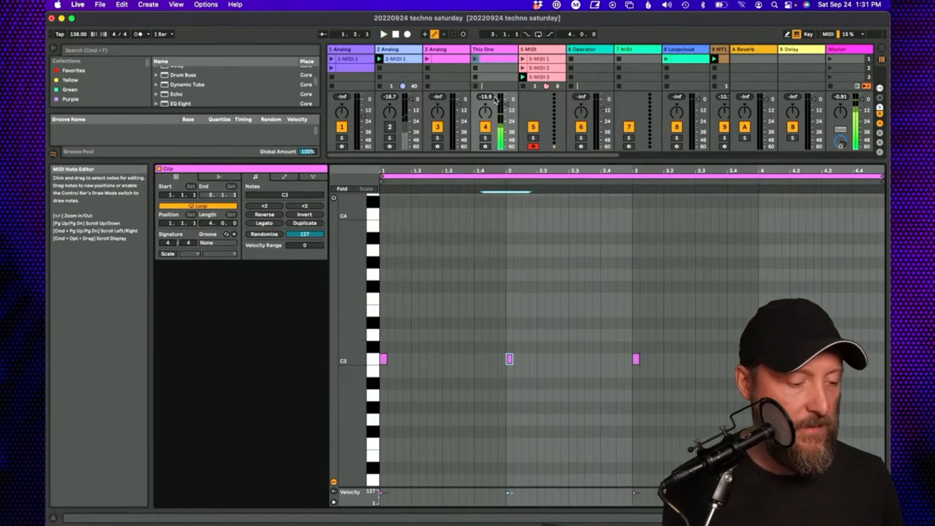
pyautogui.moveTo(524, 366); pyautogui.dragTo(483, 353)
pyautogui.press('Down')
pyautogui.press('Down')
pyautogui.press('Down')
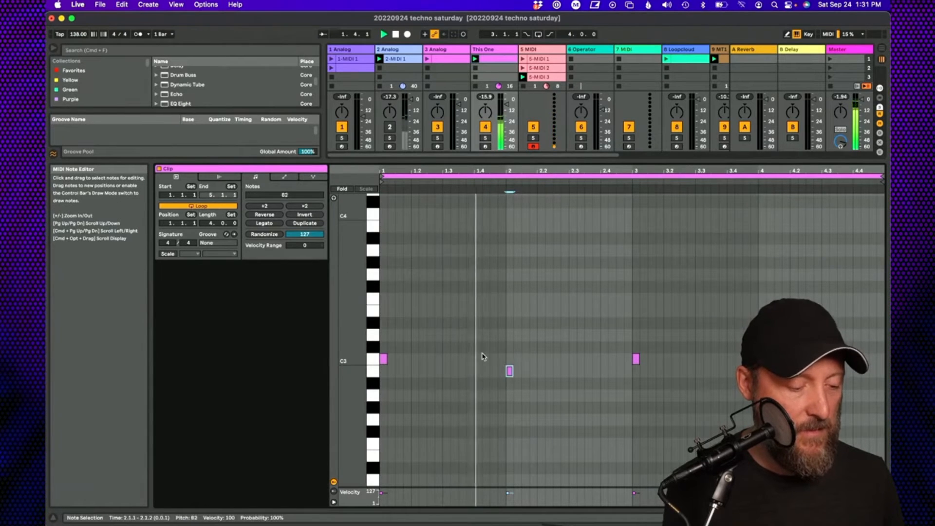
pyautogui.moveTo(674, 331); pyautogui.dragTo(625, 361)
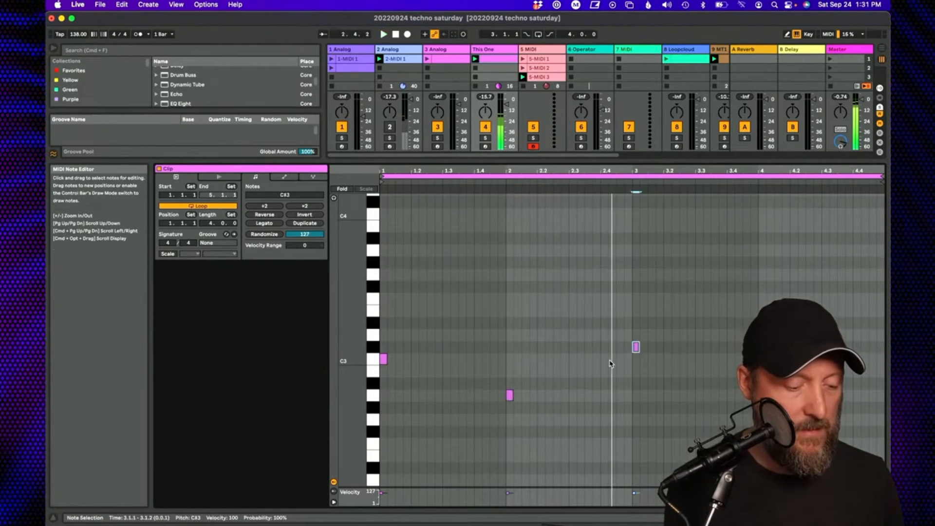
pyautogui.press('Up')
pyautogui.press('Up')
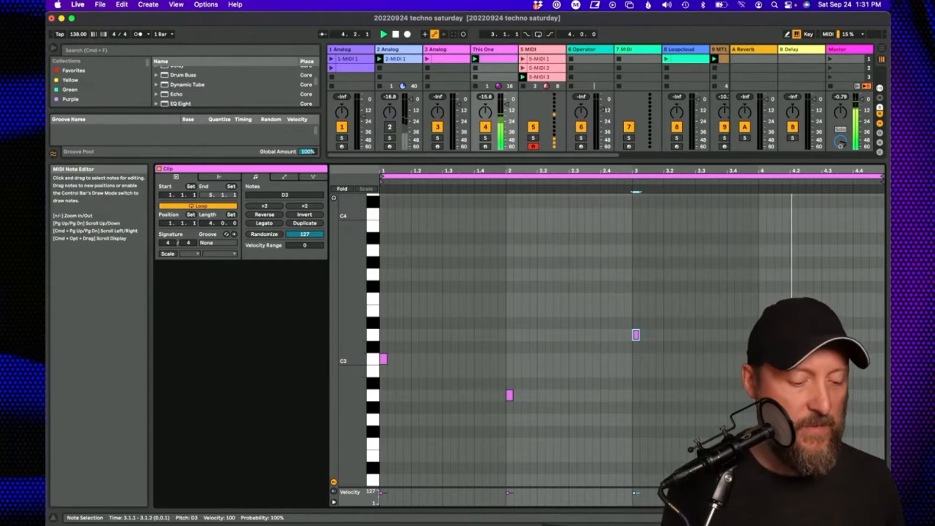
# Return the notes at the starts of bars 2 and 3 to C3
pyautogui.moveTo(568, 400); pyautogui.dragTo(471, 398)
pyautogui.press('Up')
pyautogui.press('Up')
pyautogui.press('Up')
pyautogui.moveTo(684, 328); pyautogui.dragTo(615, 339)
pyautogui.press('Down')
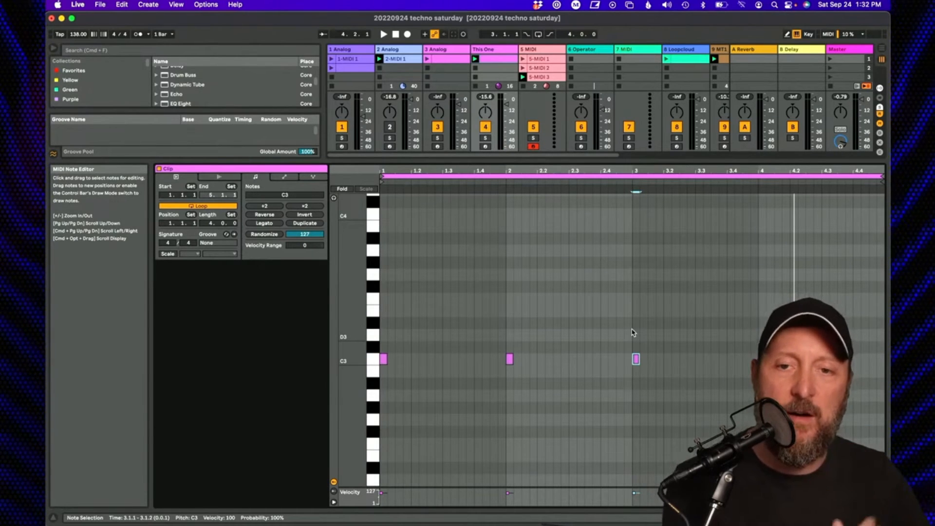
# Transpose all of the clip's C3 notes down to A#2 and play the clip
pyautogui.click(376, 359)
pyautogui.press('Down')
pyautogui.press('Down')
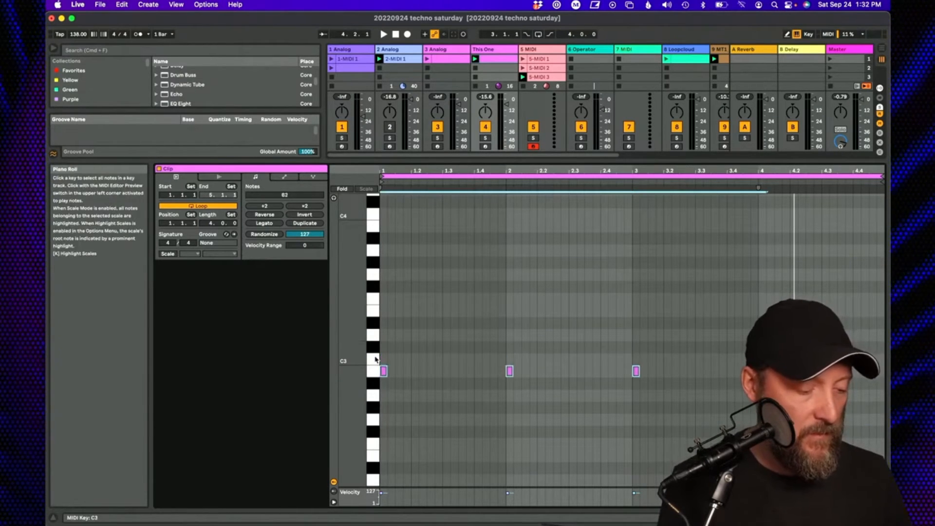
pyautogui.press('space')
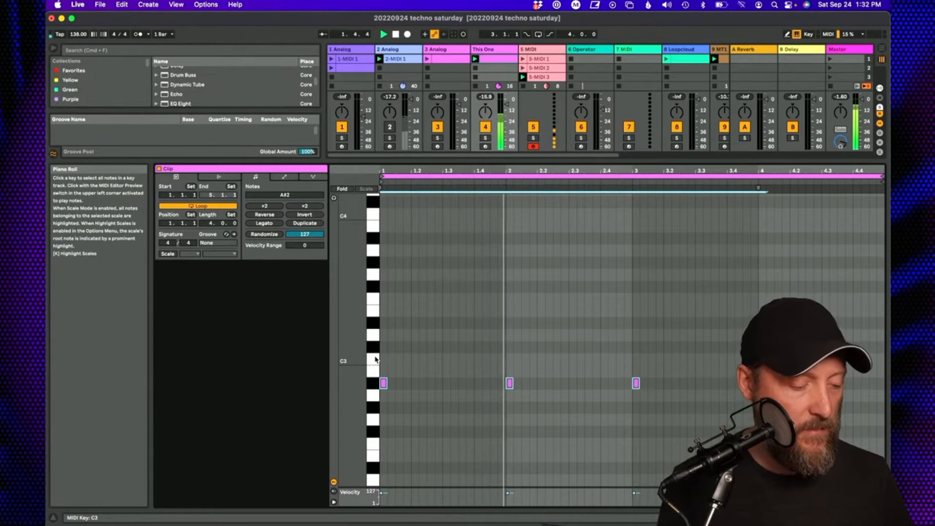
# Raise the note at the start of bar 4 to C#3 and resume playback
pyautogui.click(510, 383)
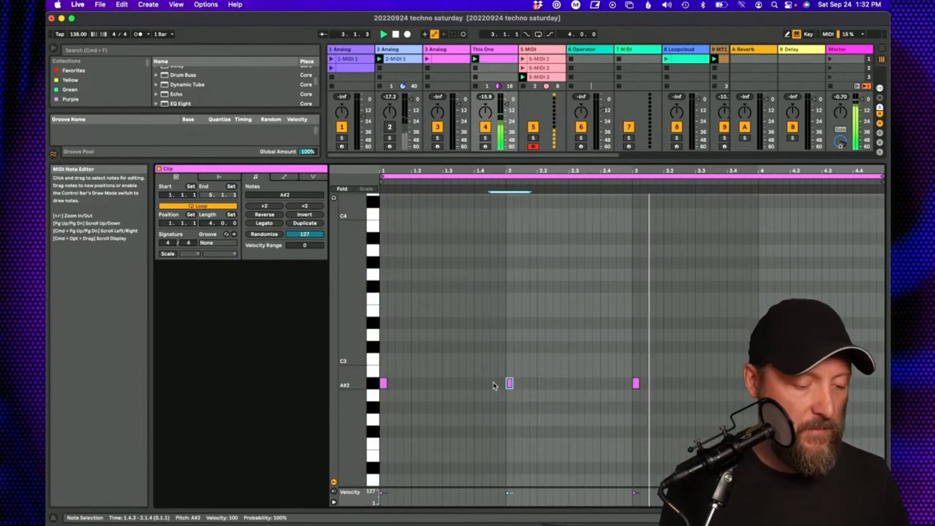
pyautogui.press('space')
pyautogui.click(740, 392)
pyautogui.press('super+v')
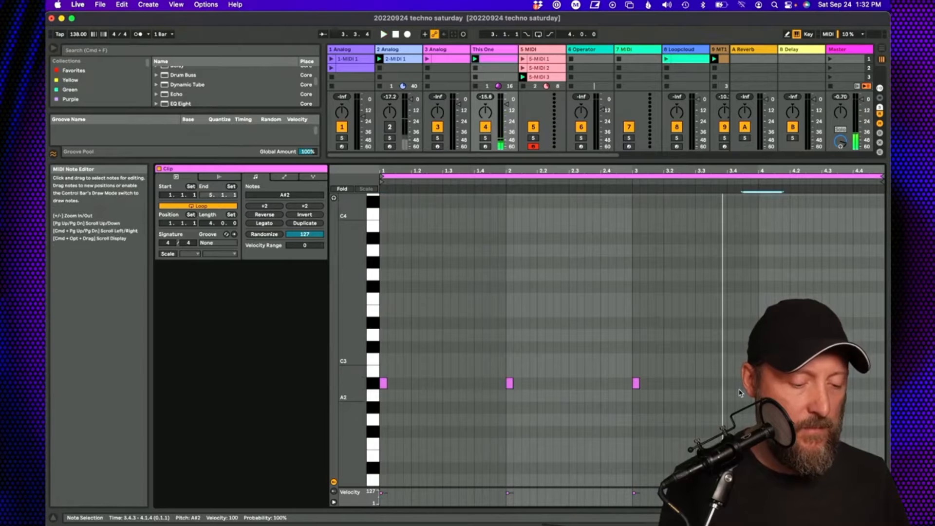
pyautogui.press('space')
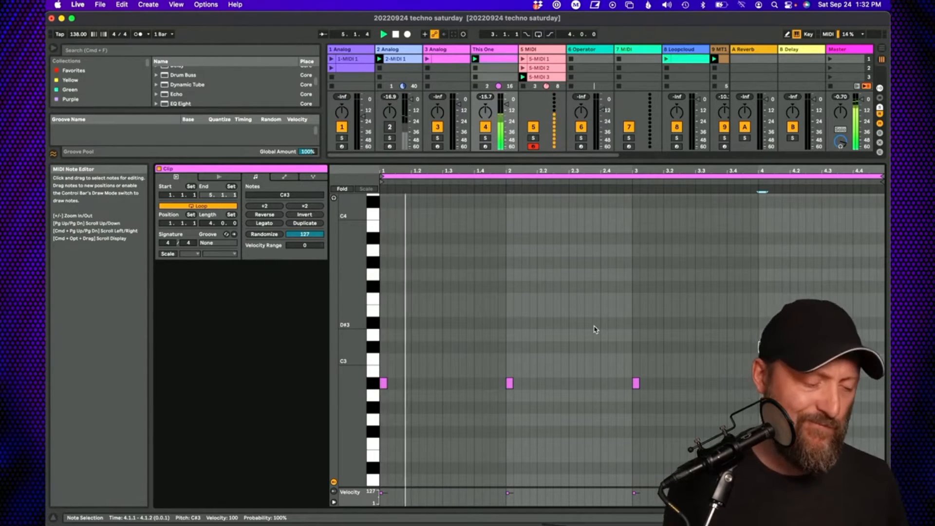
# Delete the notes after bar 1 and raise the first note to B2
pyautogui.click(636, 384)
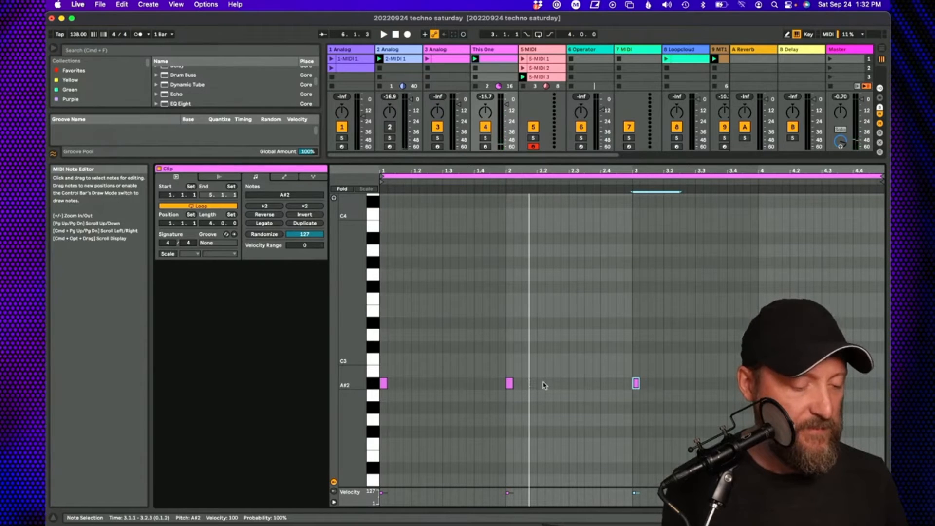
pyautogui.moveTo(702, 304); pyautogui.dragTo(484, 412)
pyautogui.press('Delete')
pyautogui.click(454, 418)
pyautogui.press('space')
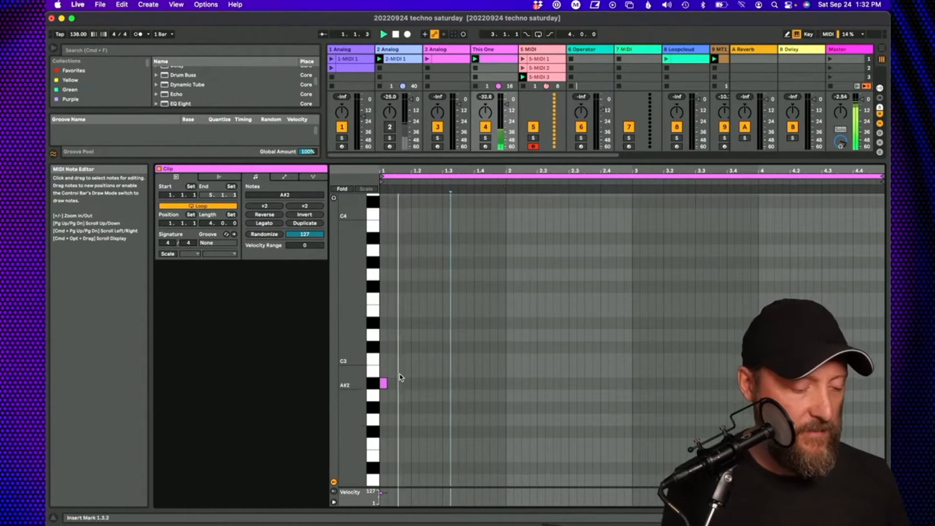
pyautogui.click(383, 384)
pyautogui.press('Up')
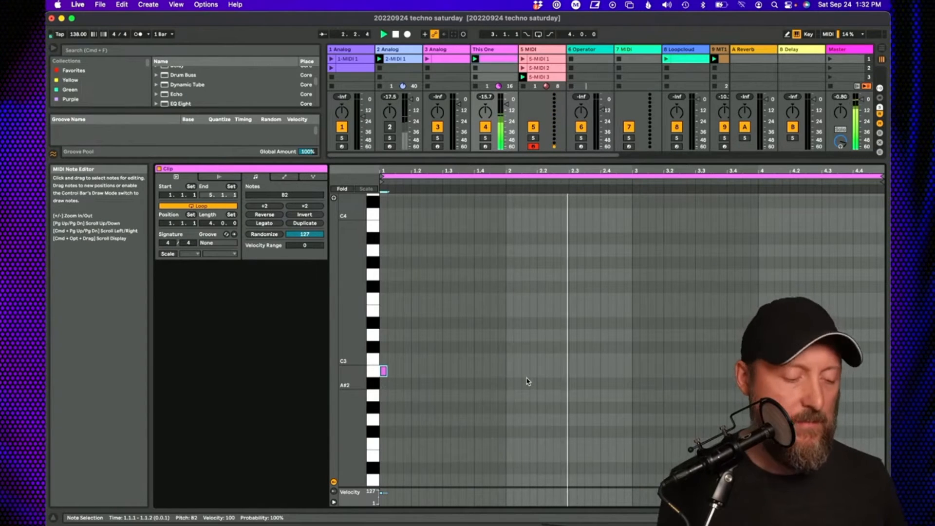
# Add a G#2 note to the clip and place it at the start of bar 2
pyautogui.doubleClick(636, 456)
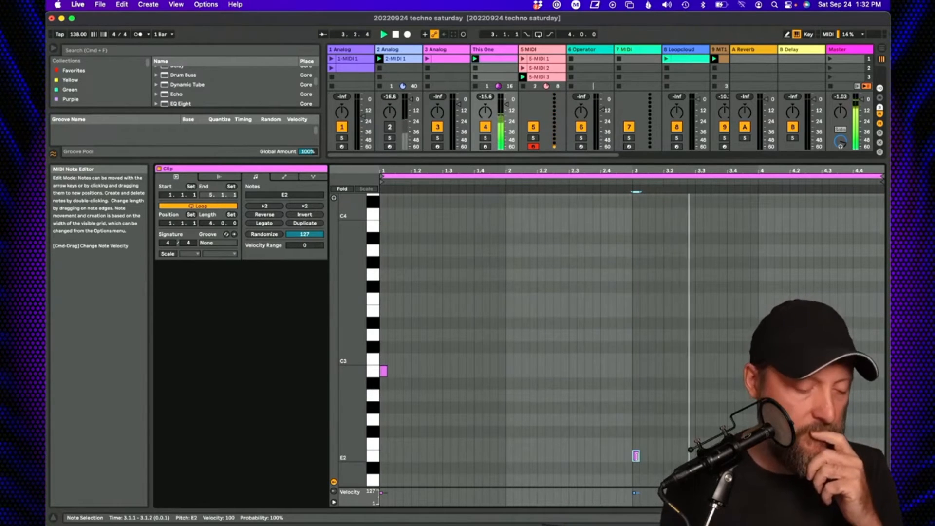
pyautogui.press('Up')
pyautogui.press('Up')
pyautogui.press('Up')
pyautogui.press('Up')
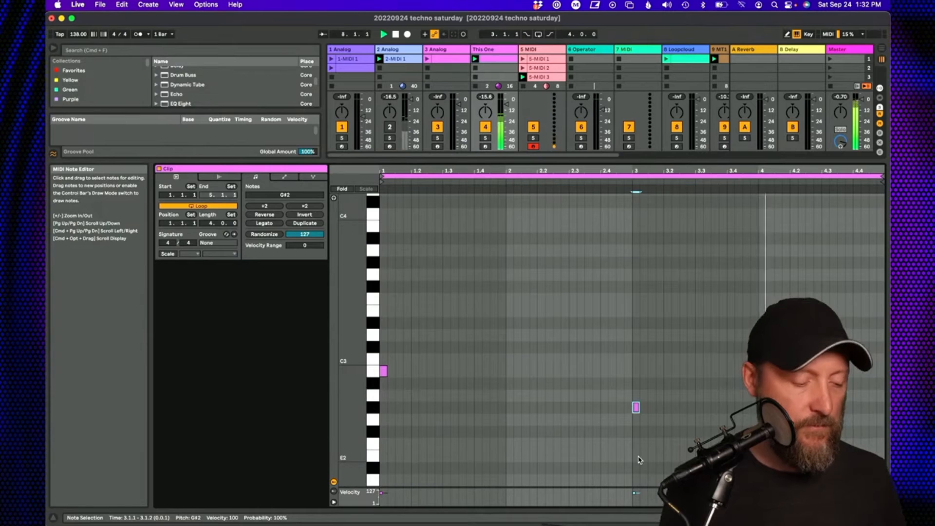
pyautogui.moveTo(633, 410); pyautogui.dragTo(608, 411)
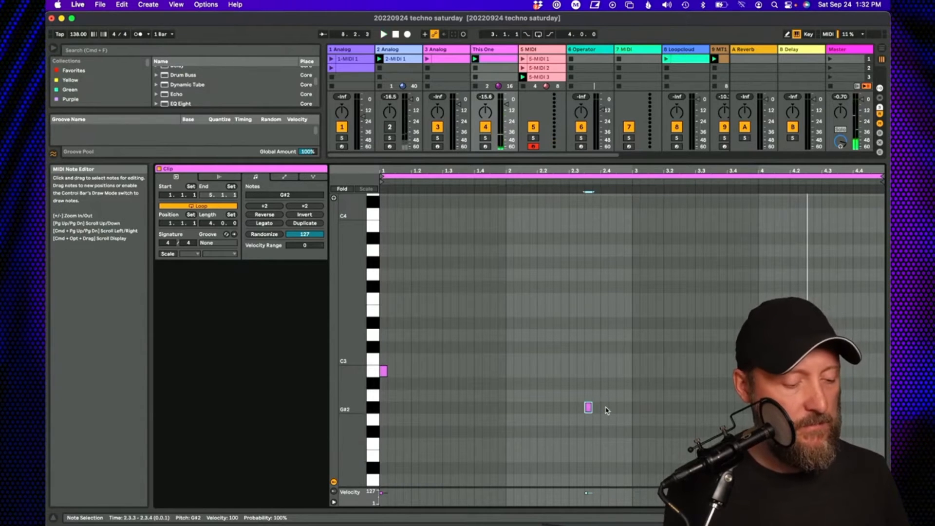
pyautogui.press('Left')
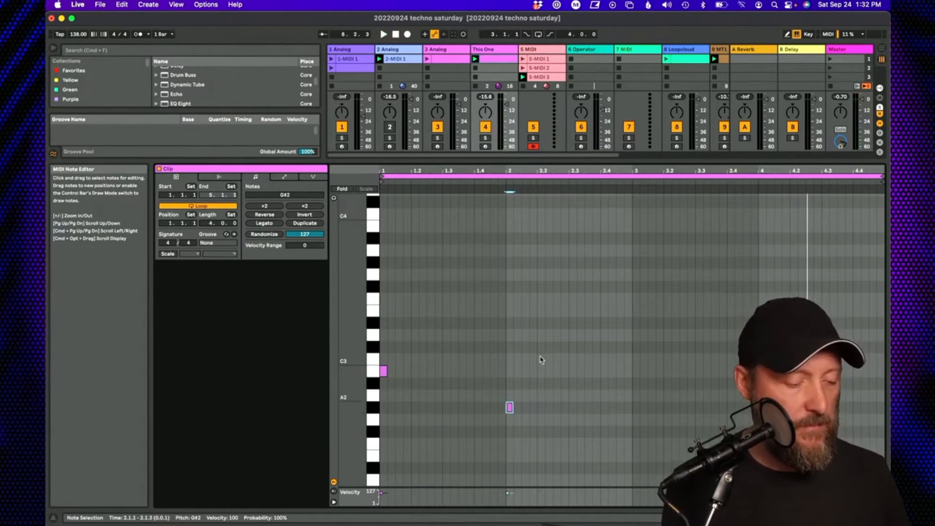
# Duplicate the two notes of bars 1 and 2 into bars 3 and 4 and play the clip
pyautogui.moveTo(631, 337); pyautogui.dragTo(380, 484)
pyautogui.press('super+d')
pyautogui.press('space')
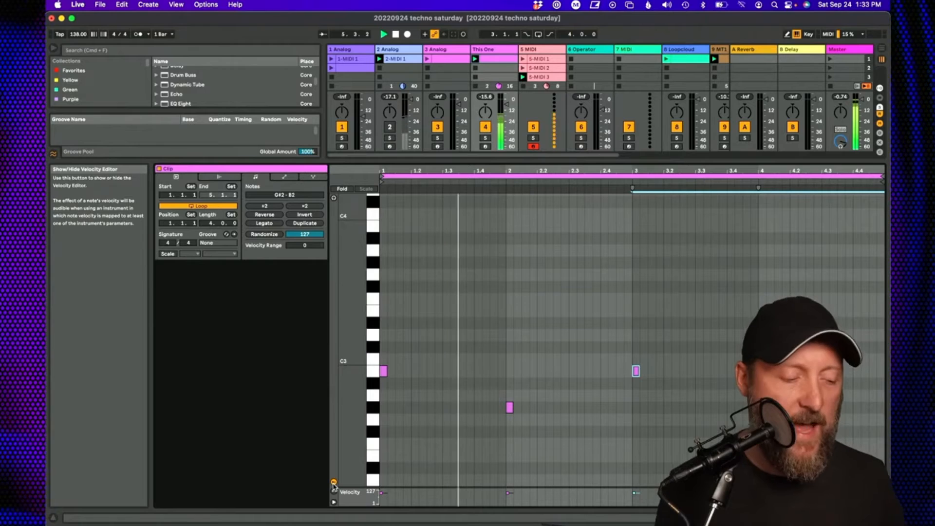
# On This One, set Sting's Type to RANDOx, generate a new pattern, and turn off its MIDI root control
pyautogui.click(493, 52)
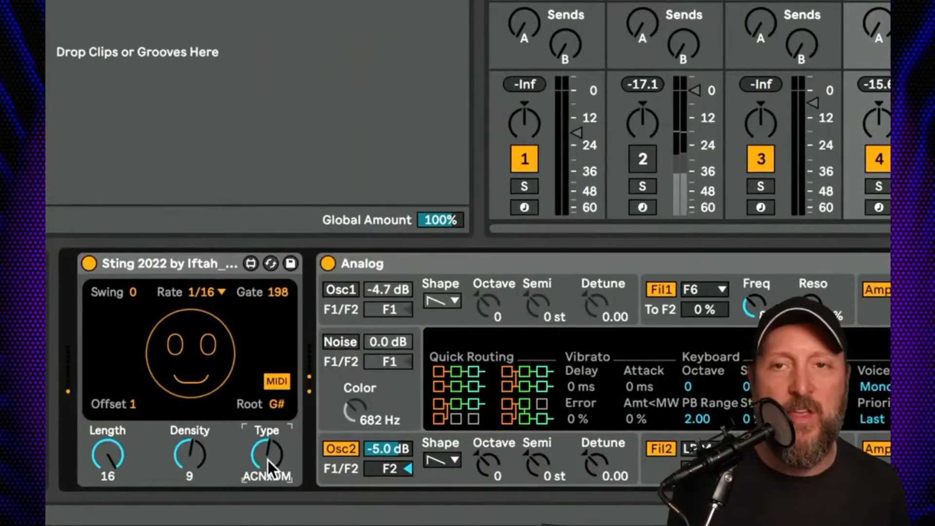
pyautogui.moveTo(268, 460); pyautogui.dragTo(268, 480)
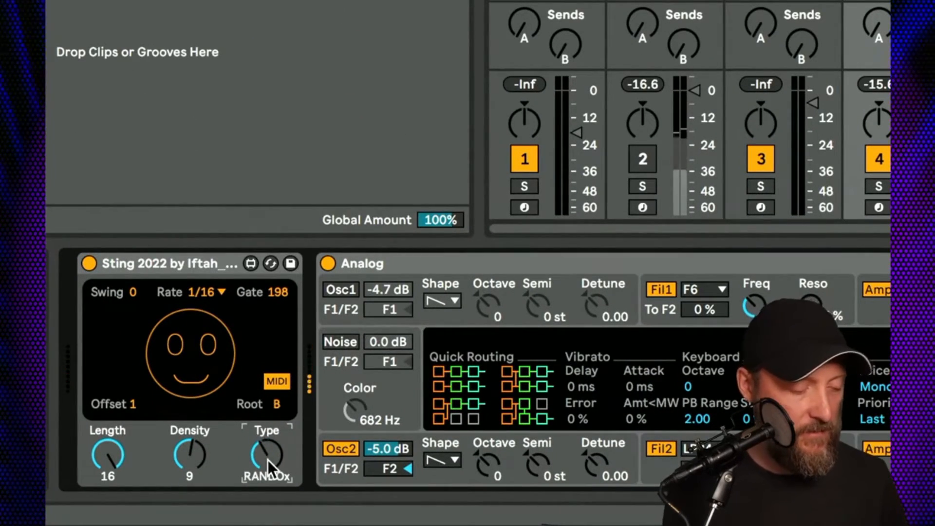
pyautogui.click(203, 357)
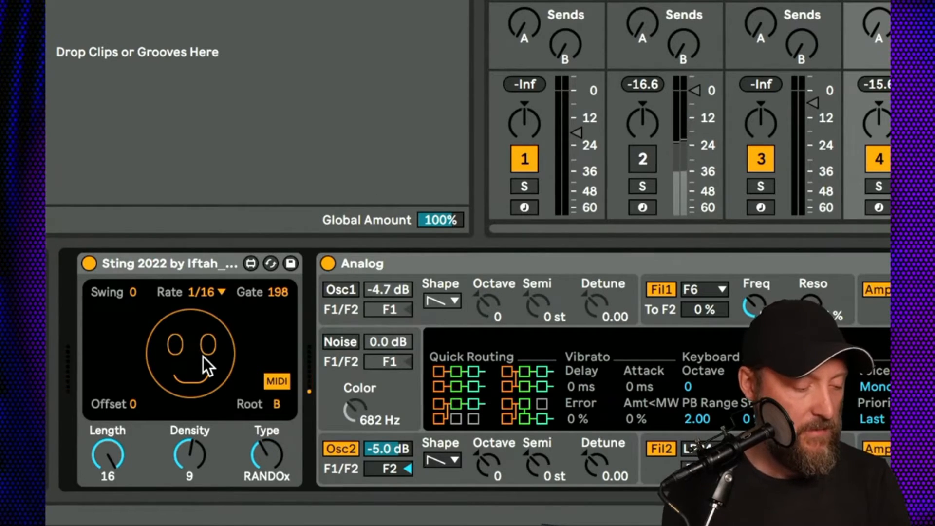
pyautogui.click(278, 379)
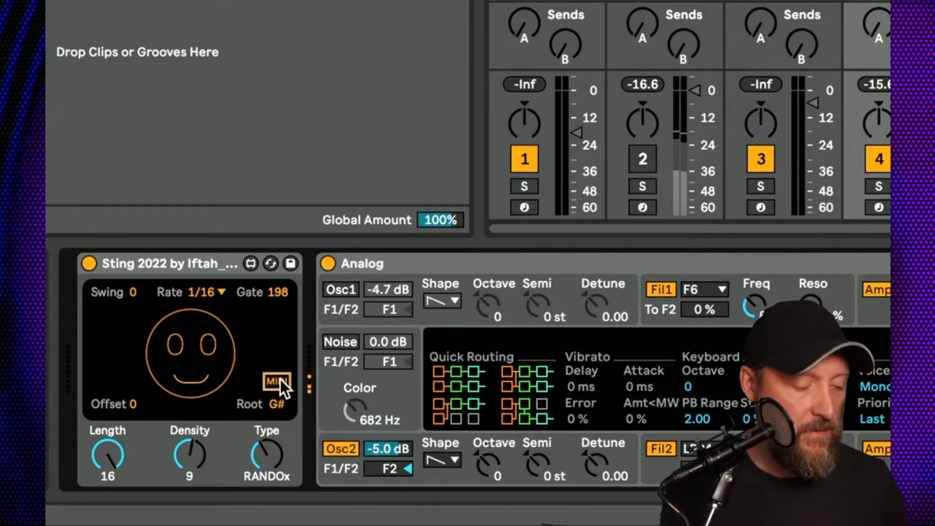
# Set Sting's Gate to 96, Length to 6 and Density to 11, and Analog's Filter 2 to Freq 201 and Reso 21 %
pyautogui.moveTo(190, 454); pyautogui.dragTo(190, 444)
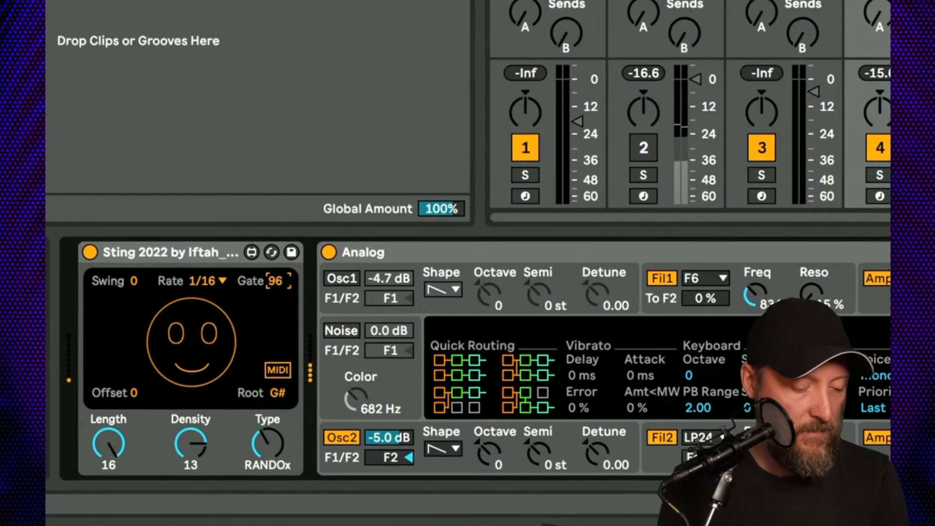
pyautogui.click(811, 465)
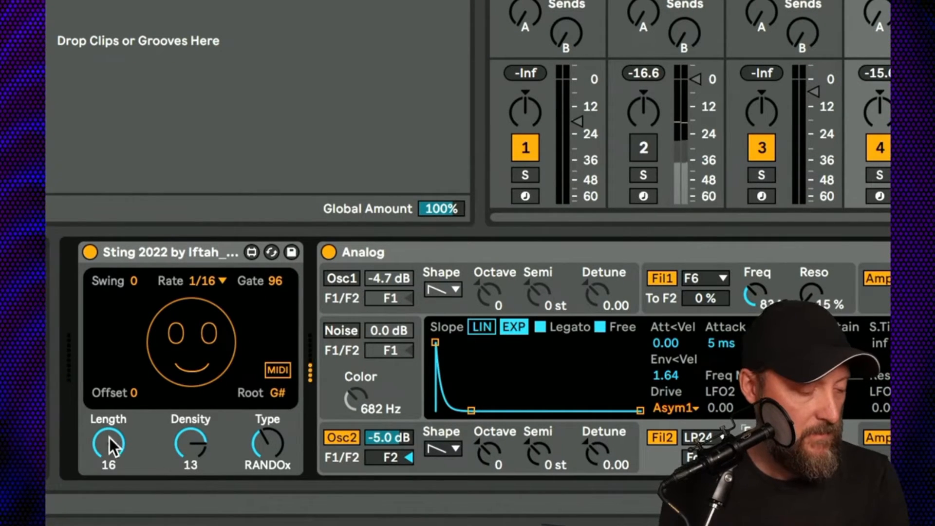
pyautogui.moveTo(109, 444); pyautogui.dragTo(109, 451)
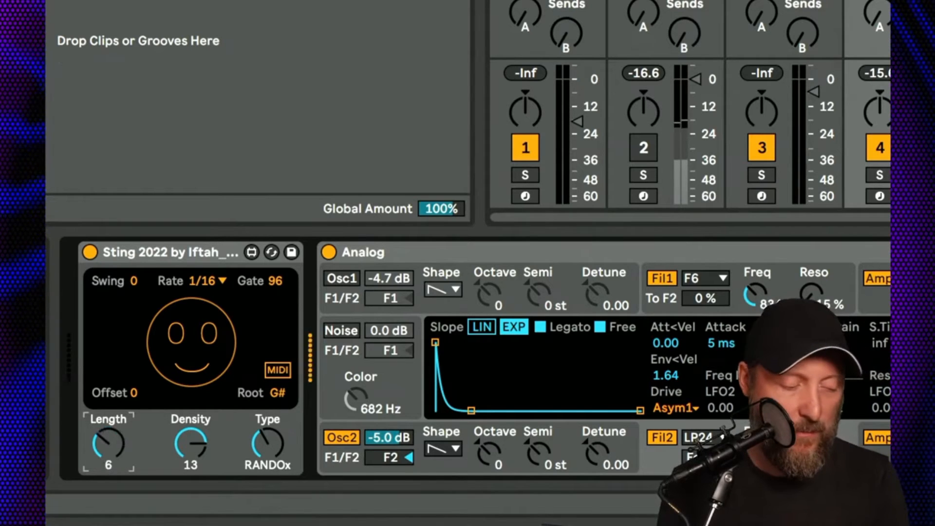
pyautogui.moveTo(190, 443); pyautogui.dragTo(190, 449)
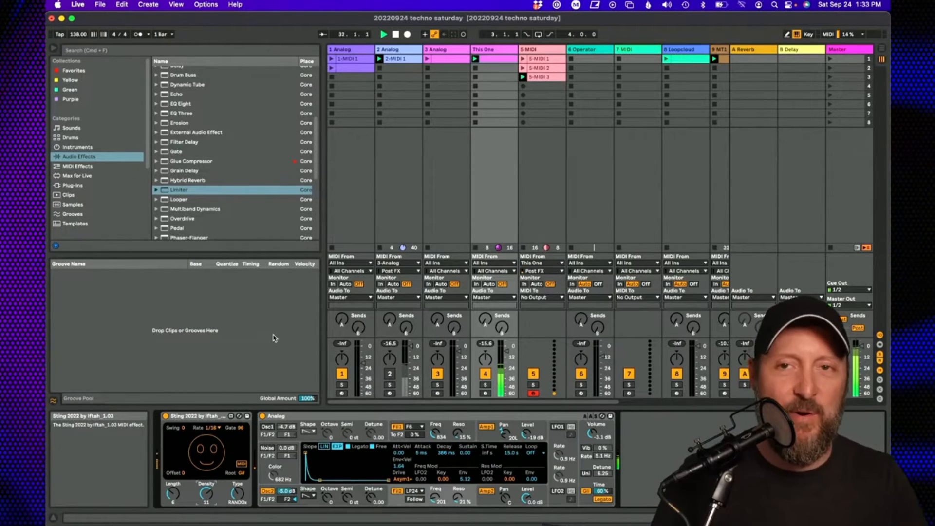
# Add Pedal after Analog in Fuzz mode with Sub on, Gain 25 % and Output -4.13 dB, and raise This One's Send A
pyautogui.click(167, 228)
pyautogui.doubleClick(167, 228)
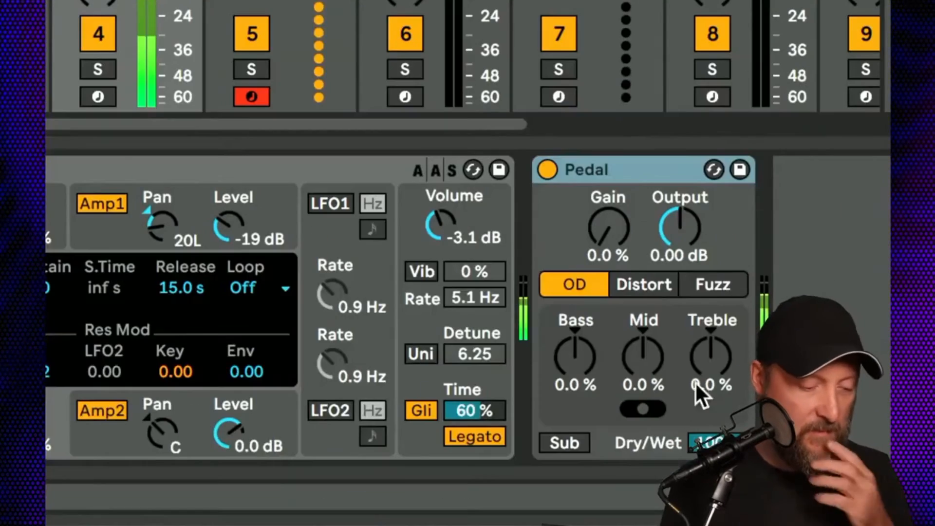
pyautogui.click(709, 282)
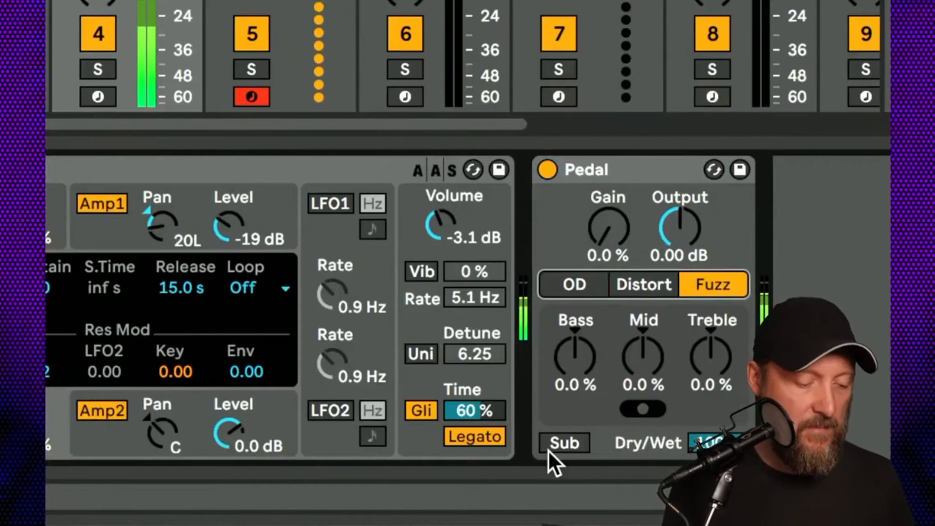
pyautogui.click(565, 443)
pyautogui.moveTo(681, 229); pyautogui.dragTo(681, 250)
pyautogui.moveTo(775, 239); pyautogui.dragTo(774, 215)
pyautogui.moveTo(486, 319)
pyautogui.mouseDown()
pyautogui.moveTo(485, 307)
pyautogui.moveTo(487, 320)
pyautogui.mouseUp()
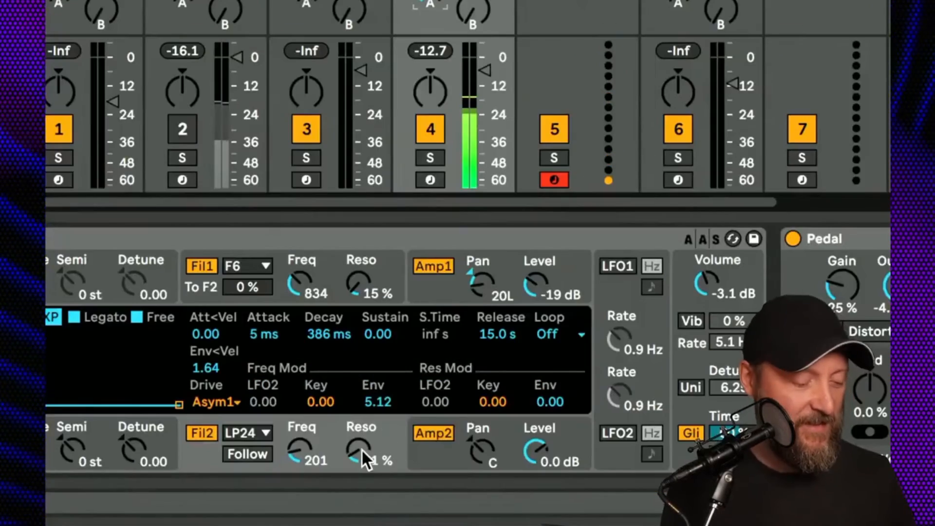
# Set Analog's Filter 2 to Freq 101 and Reso 52 %, with its frequency envelope modulation at 3.02
pyautogui.moveTo(362, 449); pyautogui.dragTo(361, 445)
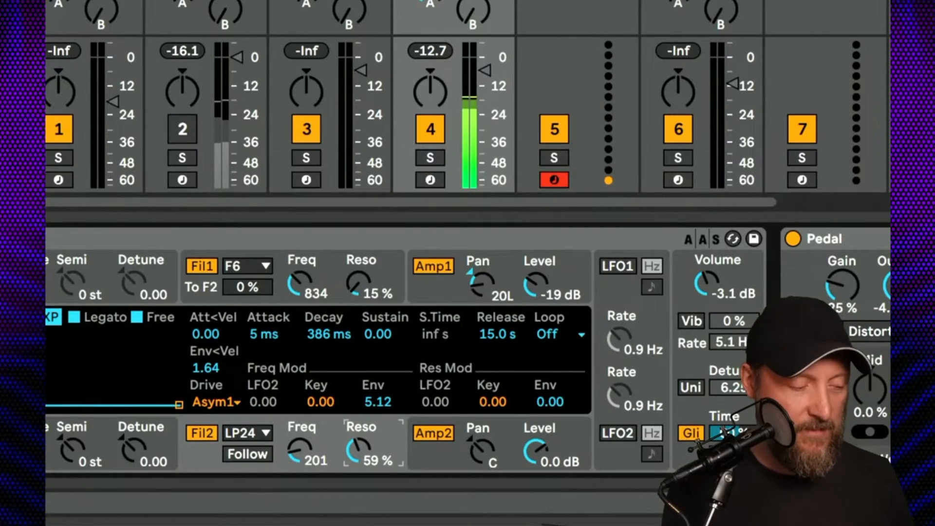
pyautogui.moveTo(301, 448)
pyautogui.mouseDown()
pyautogui.moveTo(301, 434)
pyautogui.moveTo(301, 463)
pyautogui.mouseUp()
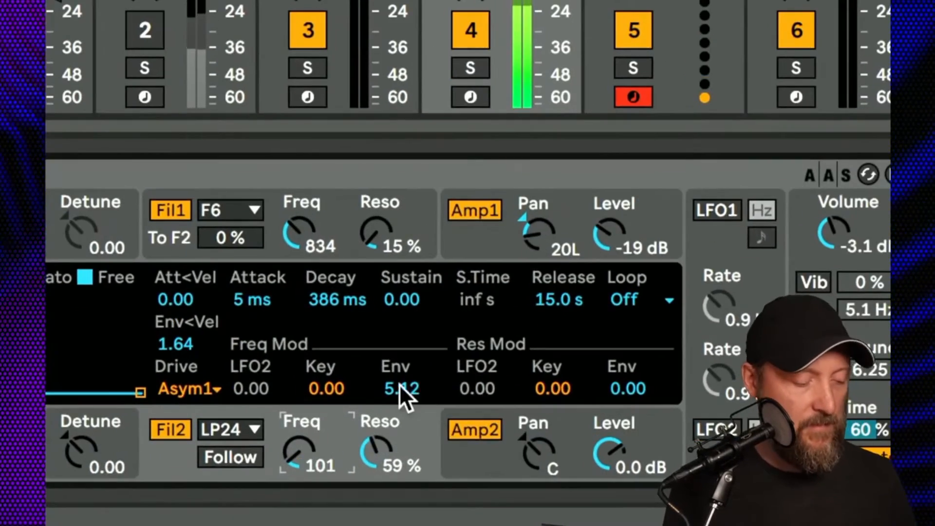
pyautogui.moveTo(378, 402); pyautogui.dragTo(390, 426)
pyautogui.moveTo(403, 389)
pyautogui.mouseDown()
pyautogui.moveTo(403, 374)
pyautogui.moveTo(403, 397)
pyautogui.mouseUp()
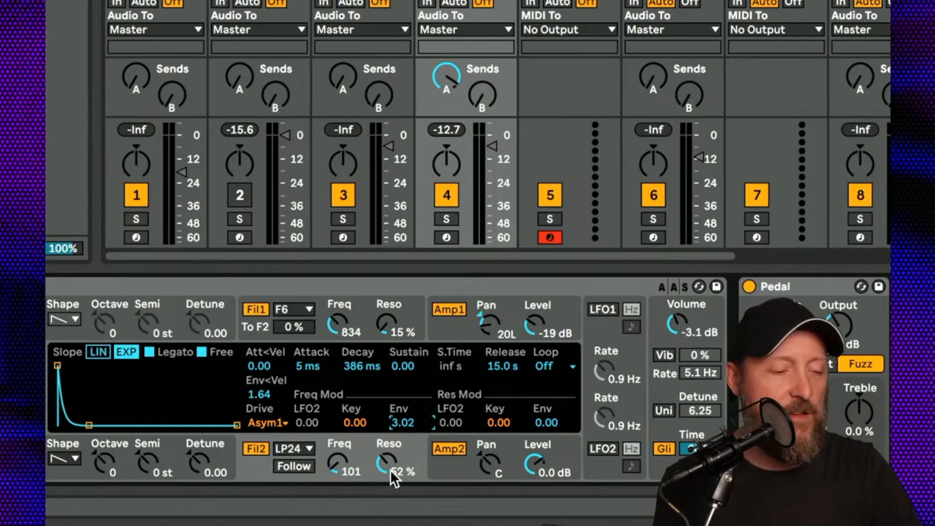
# Set Filter 2's Freq to 323, frequency envelope modulation to 0.00 and Reso to 44 %
pyautogui.moveTo(337, 462); pyautogui.dragTo(337, 416)
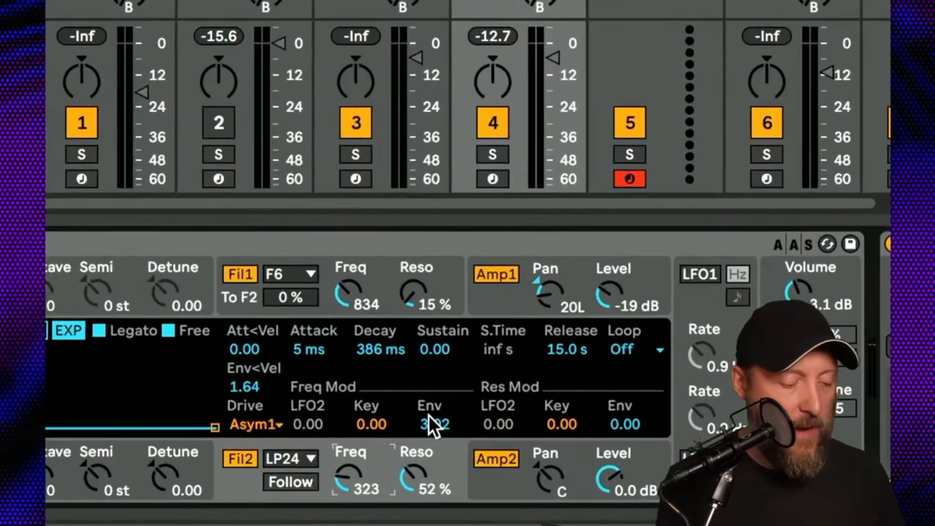
pyautogui.moveTo(403, 423); pyautogui.dragTo(403, 433)
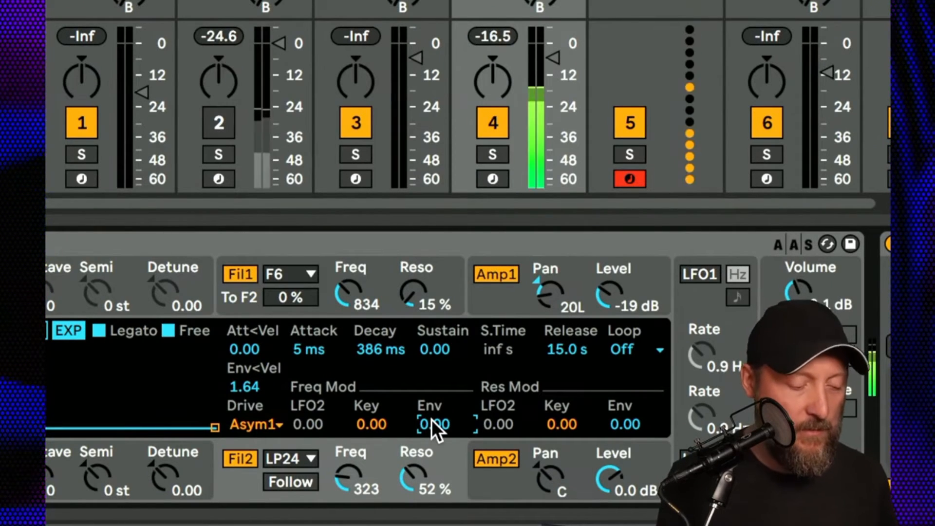
pyautogui.moveTo(414, 475); pyautogui.dragTo(414, 486)
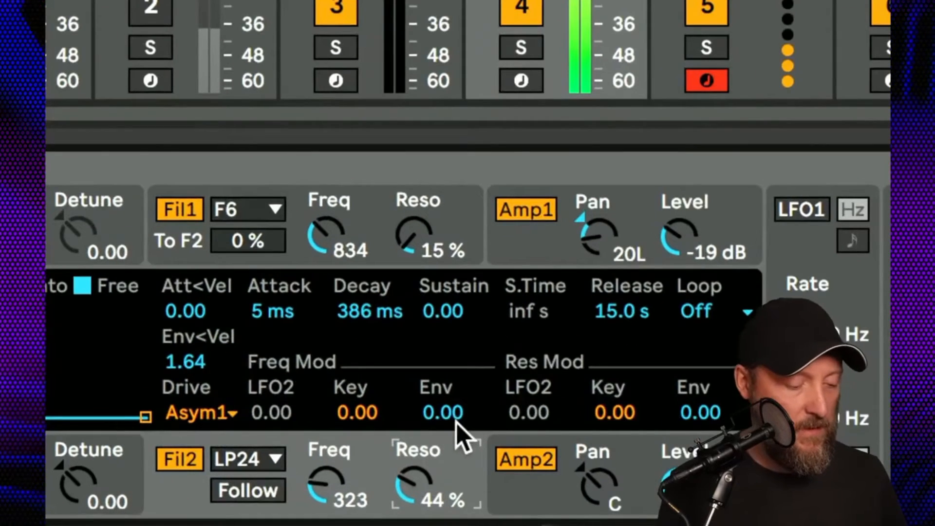
# Set Filter 2's Freq to 190, its frequency envelope modulation to 2.03 and its envelope Decay to 103 ms
pyautogui.moveTo(457, 421); pyautogui.dragTo(456, 400)
pyautogui.moveTo(386, 459)
pyautogui.mouseDown()
pyautogui.moveTo(387, 443)
pyautogui.moveTo(386, 467)
pyautogui.mouseUp()
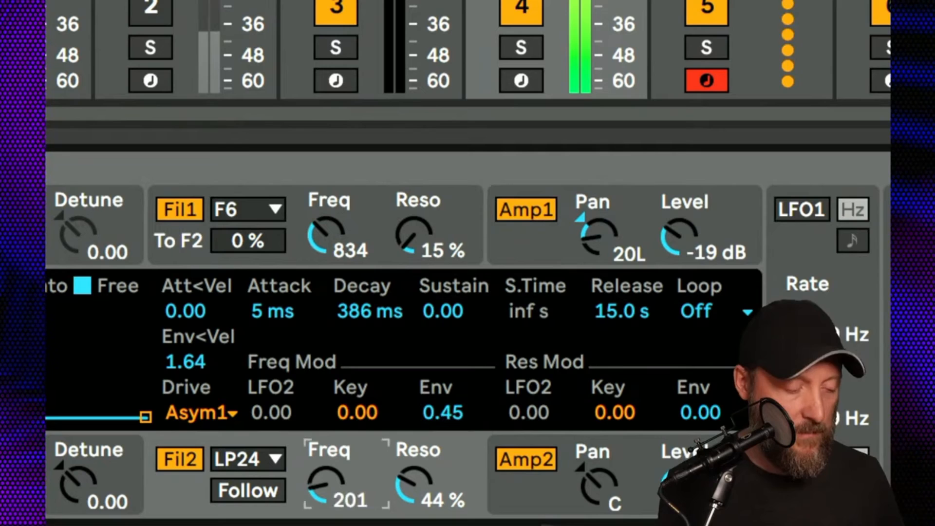
pyautogui.moveTo(440, 412); pyautogui.dragTo(440, 398)
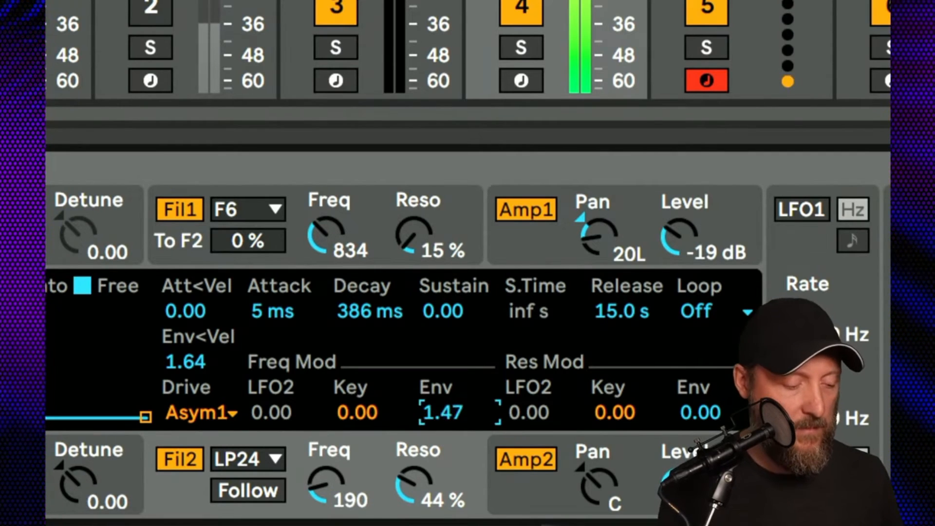
pyautogui.moveTo(365, 311); pyautogui.dragTo(365, 341)
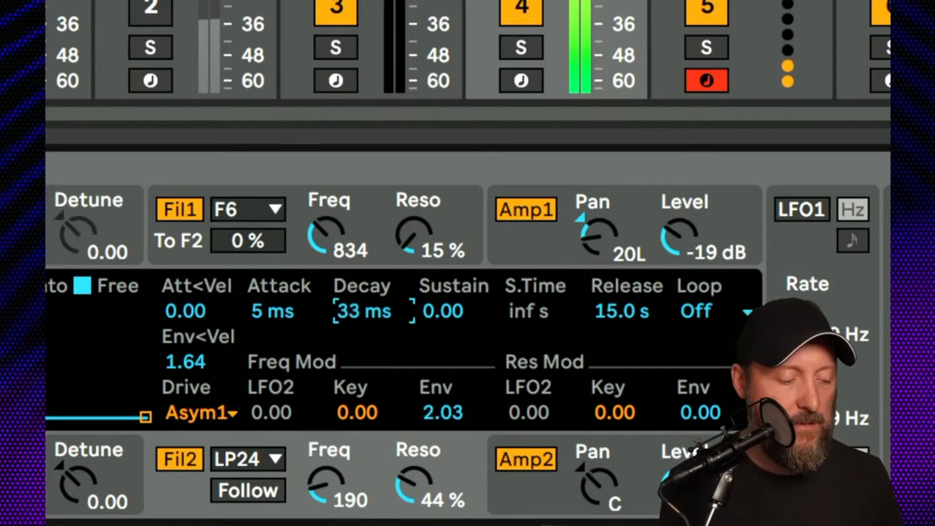
pyautogui.moveTo(366, 341); pyautogui.dragTo(365, 331)
# Set Filter 2's Freq to 420 and the amp envelope's Env<Vel to 3.40
pyautogui.moveTo(327, 483); pyautogui.dragTo(327, 468)
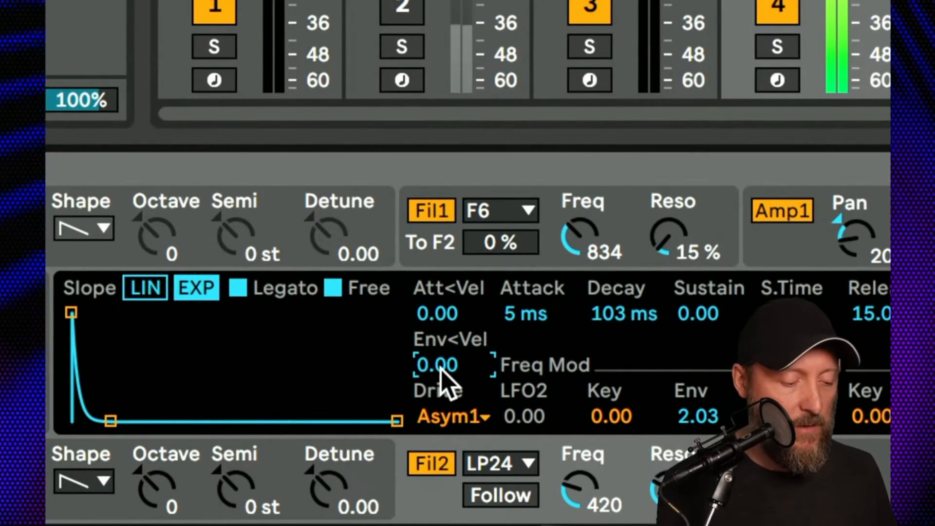
pyautogui.moveTo(441, 377); pyautogui.dragTo(441, 315)
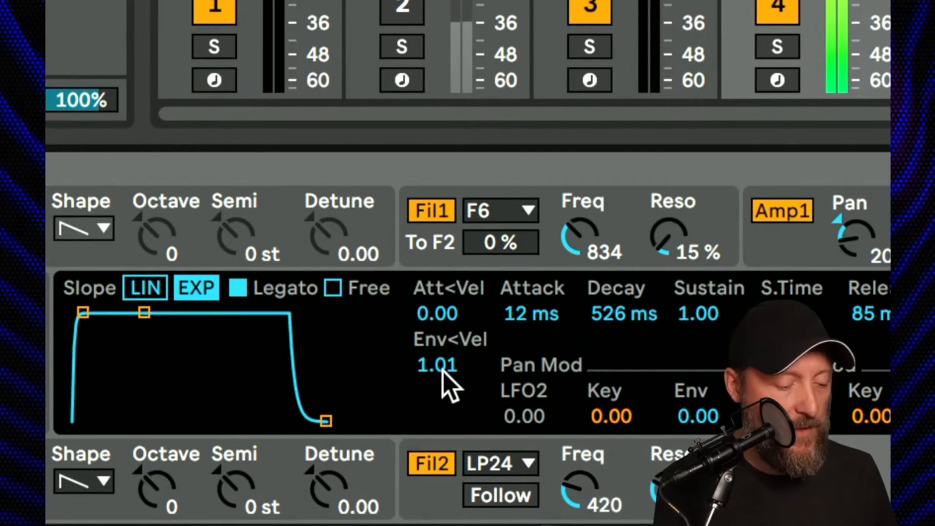
pyautogui.moveTo(443, 376); pyautogui.dragTo(442, 383)
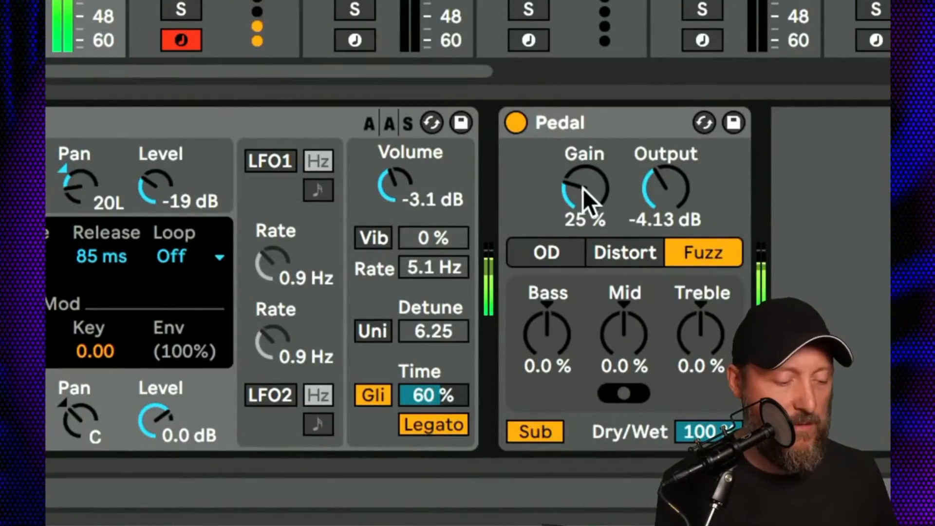
# On Pedal, lower the Gain, set Output to -1.90 dB and raise the Treble
pyautogui.moveTo(587, 198); pyautogui.dragTo(586, 225)
pyautogui.moveTo(657, 202); pyautogui.dragTo(657, 192)
pyautogui.moveTo(701, 335); pyautogui.dragTo(700, 325)
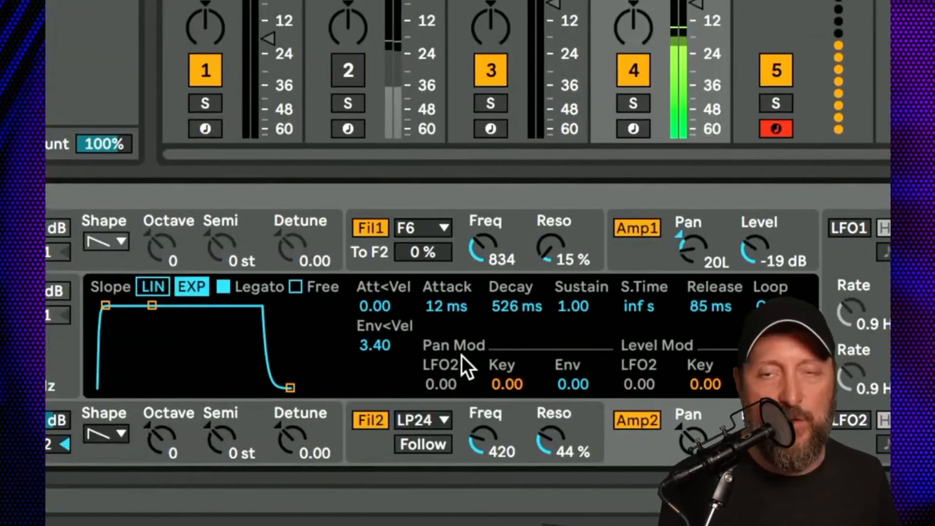
# Set the Filter 2 envelope's Env<Vel to 3.53, and raise the filter's Freq to 1.6k and Reso to 61 %
pyautogui.click(496, 419)
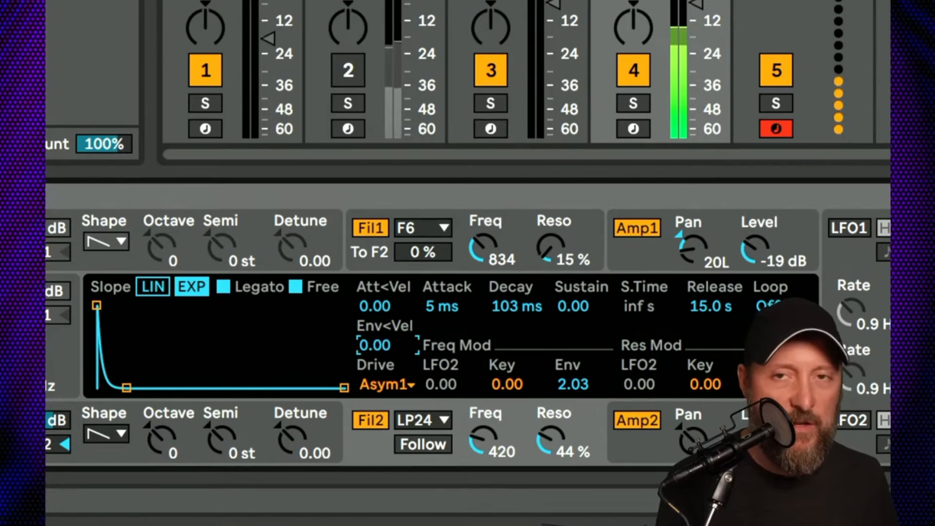
pyautogui.moveTo(376, 346)
pyautogui.mouseDown()
pyautogui.moveTo(375, 324)
pyautogui.moveTo(382, 342)
pyautogui.mouseUp()
pyautogui.moveTo(480, 438); pyautogui.dragTo(480, 427)
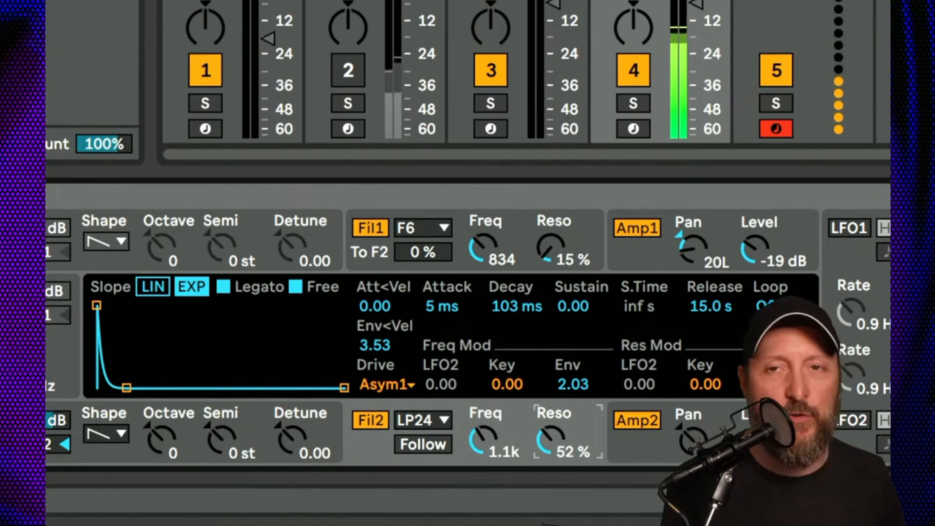
pyautogui.moveTo(484, 443); pyautogui.dragTo(484, 431)
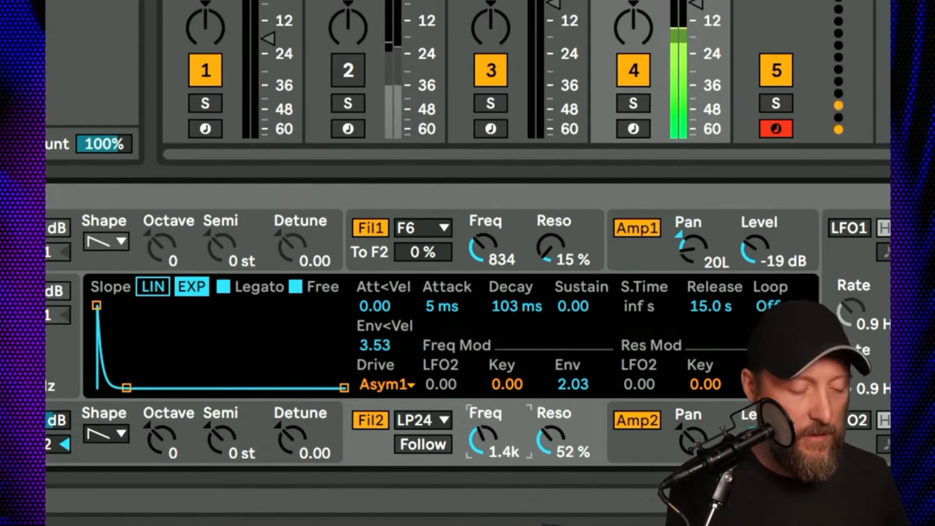
pyautogui.moveTo(560, 455); pyautogui.dragTo(560, 446)
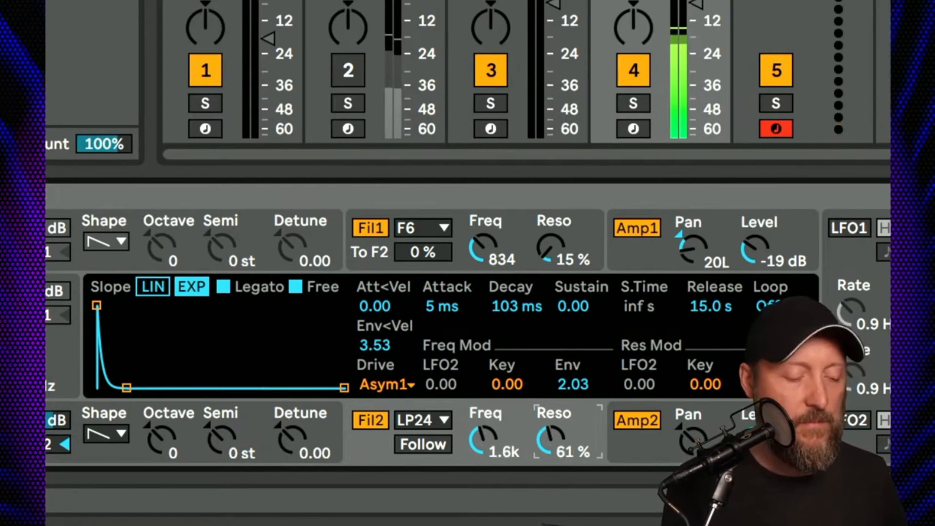
# Bring Filter 2 down to Freq 358 and Reso 45 %
pyautogui.moveTo(485, 441); pyautogui.dragTo(484, 452)
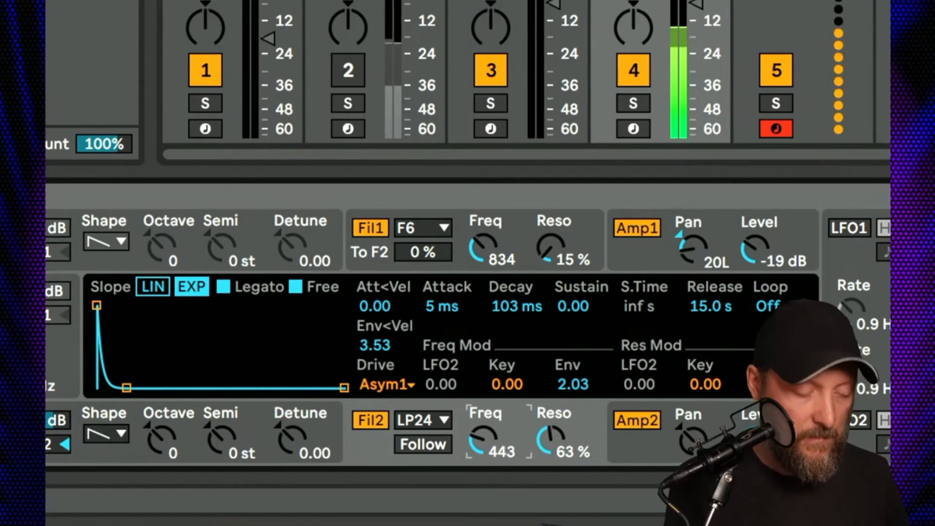
pyautogui.moveTo(550, 440); pyautogui.dragTo(551, 445)
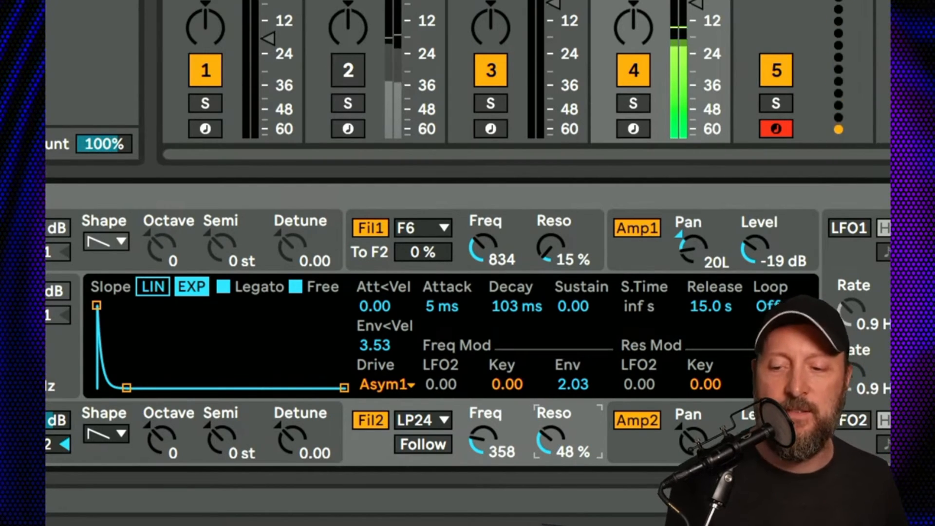
pyautogui.moveTo(551, 445); pyautogui.dragTo(550, 448)
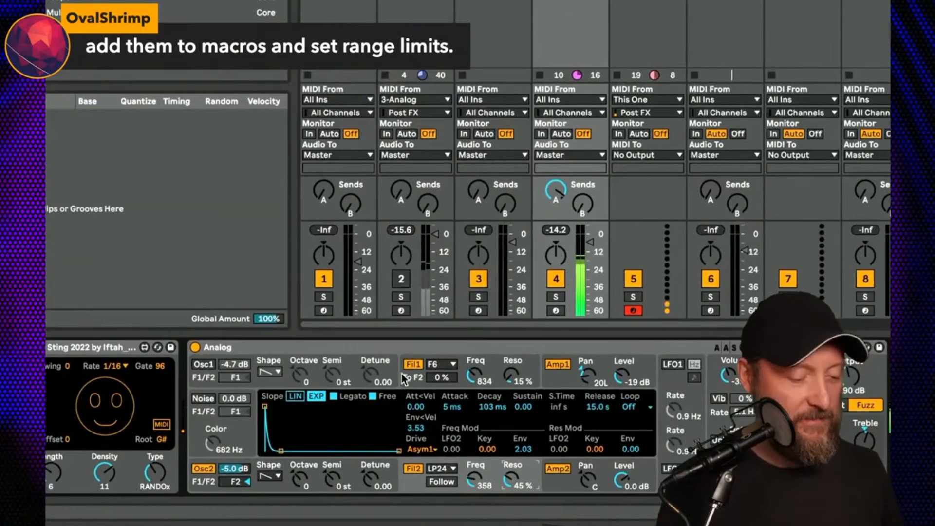
# Group Analog into an Instrument Rack and show the rack's macro controls
pyautogui.click(405, 197)
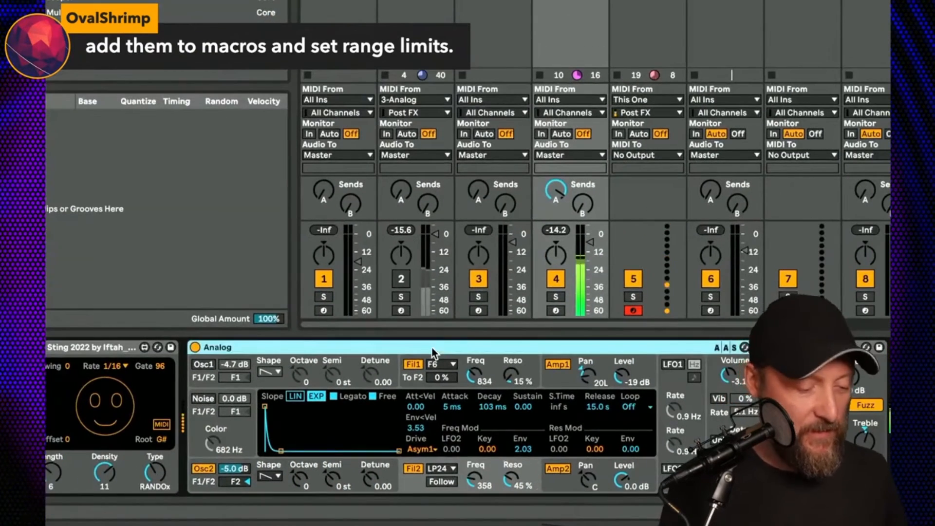
pyautogui.press('super+g')
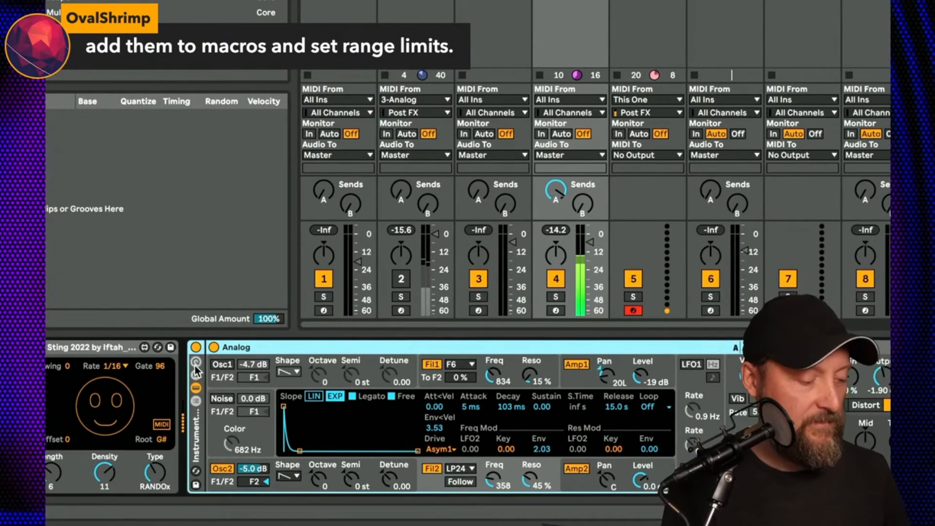
pyautogui.click(196, 364)
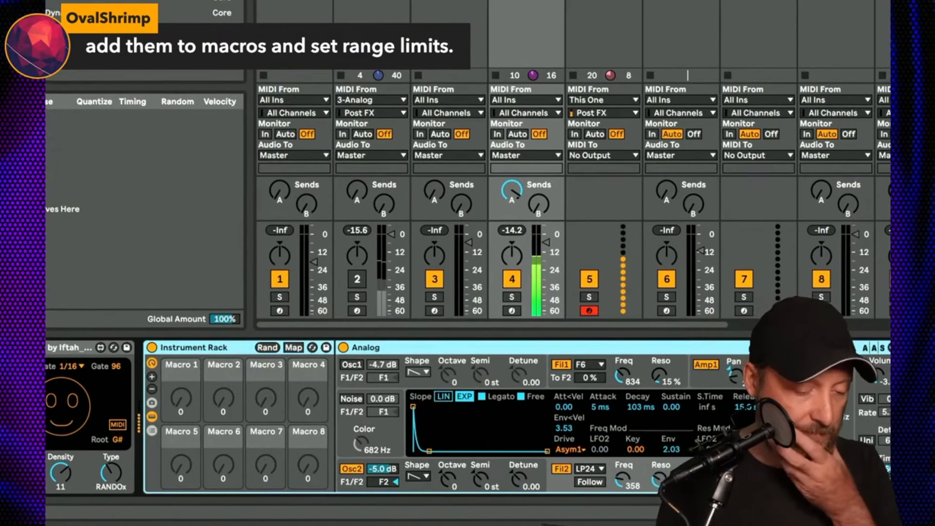
# Map Filter 2's Freq to Macro 1 and its Reso to Macro 2
pyautogui.rightClick(624, 472)
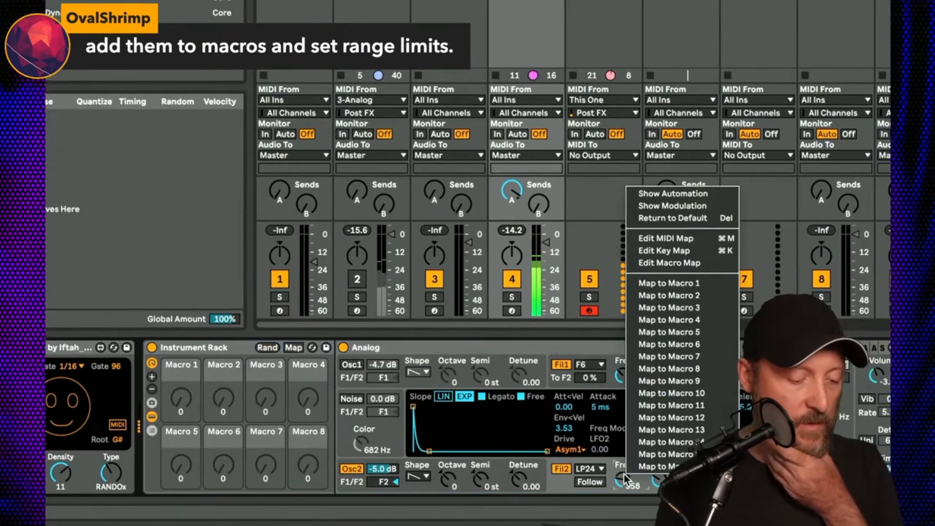
pyautogui.click(673, 282)
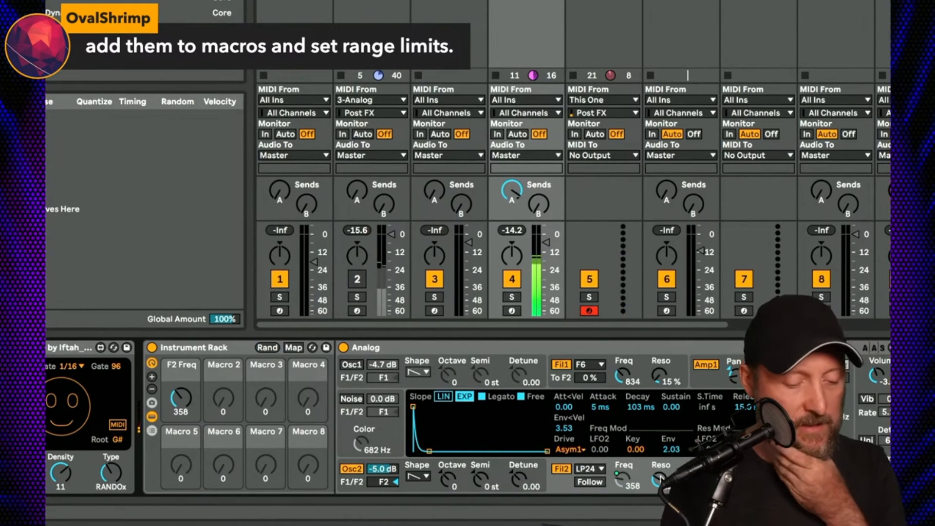
pyautogui.rightClick(658, 477)
pyautogui.click(705, 299)
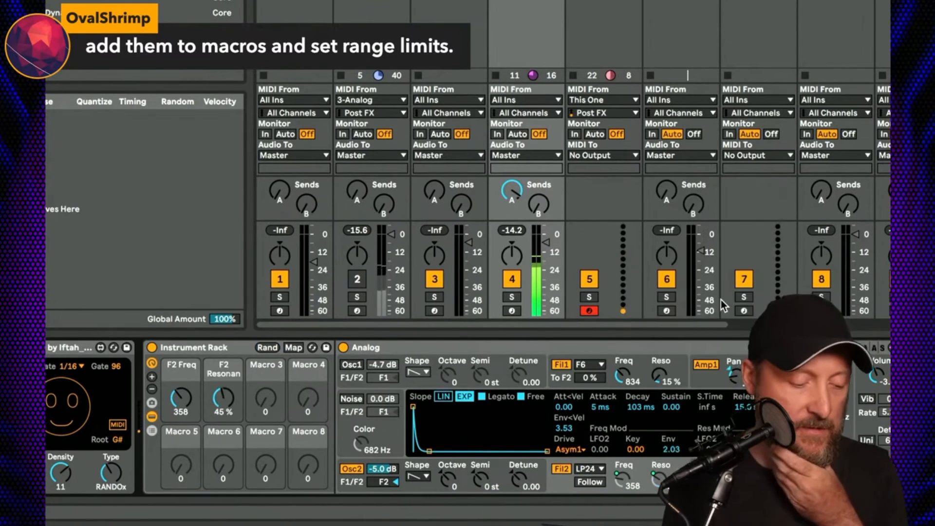
# Map Filter 2's frequency envelope modulation to Macro 3, its Env<Vel to Macro 4 and its envelope Decay to Macro 7
pyautogui.rightClick(674, 408)
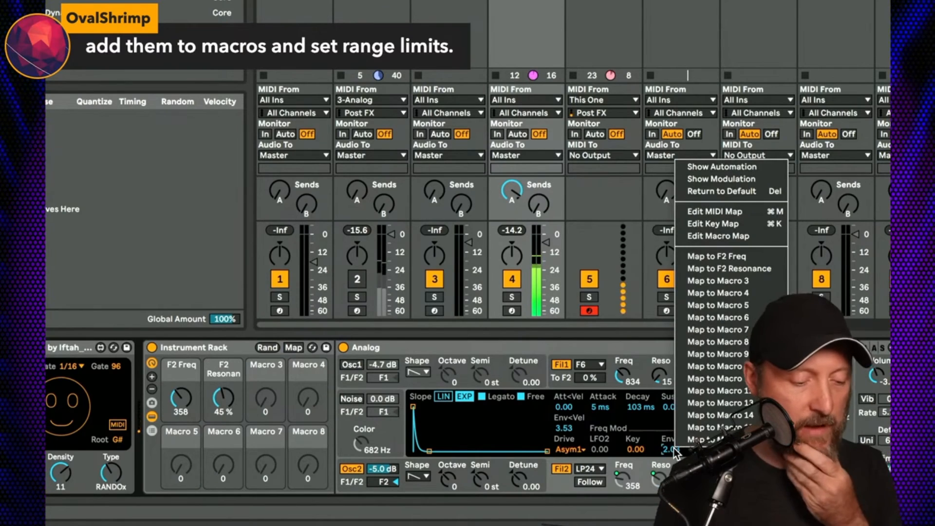
pyautogui.click(727, 282)
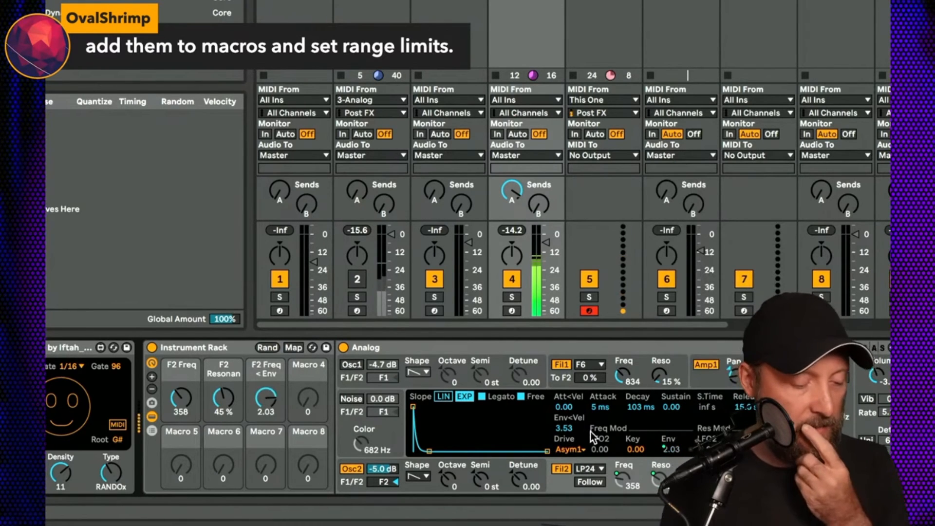
pyautogui.rightClick(566, 430)
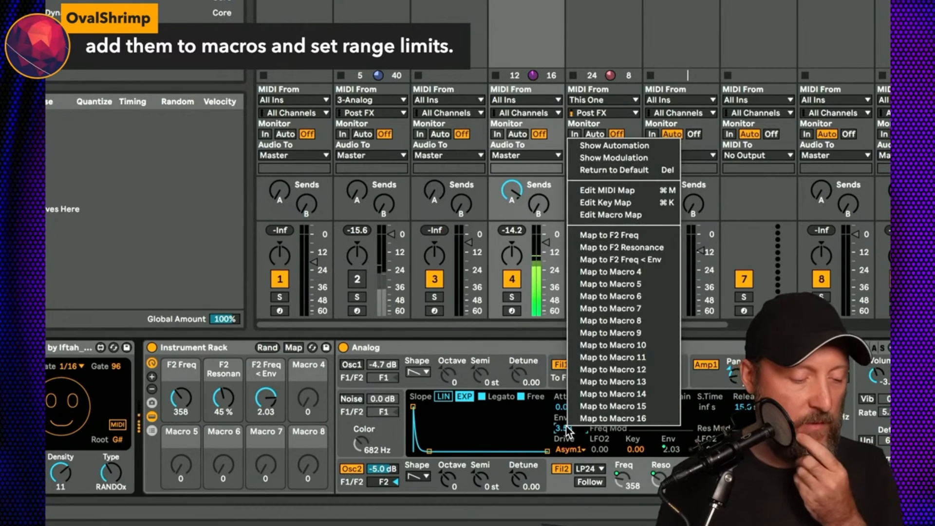
pyautogui.click(623, 274)
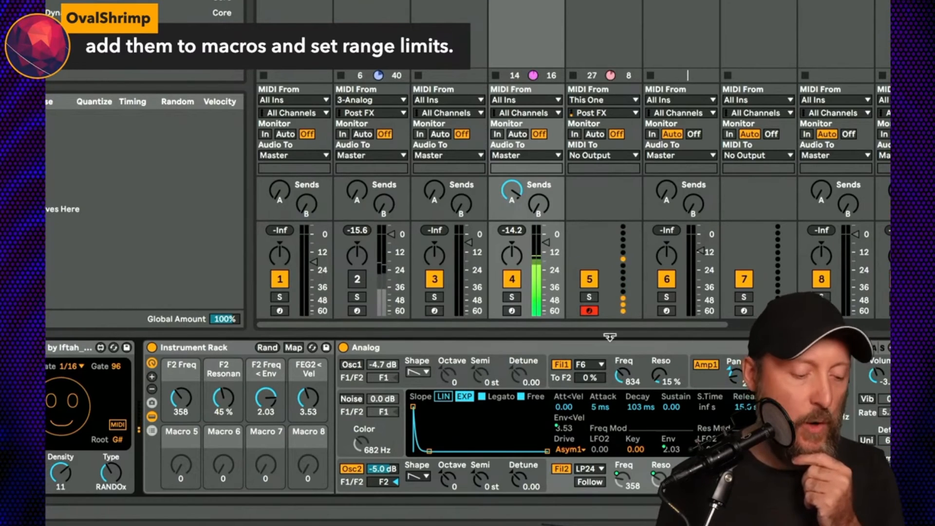
pyautogui.rightClick(639, 403)
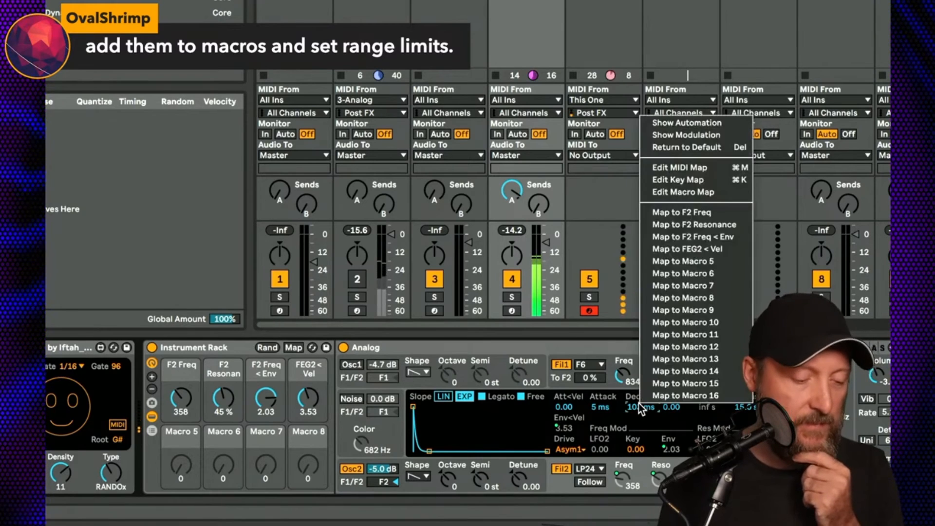
pyautogui.click(706, 286)
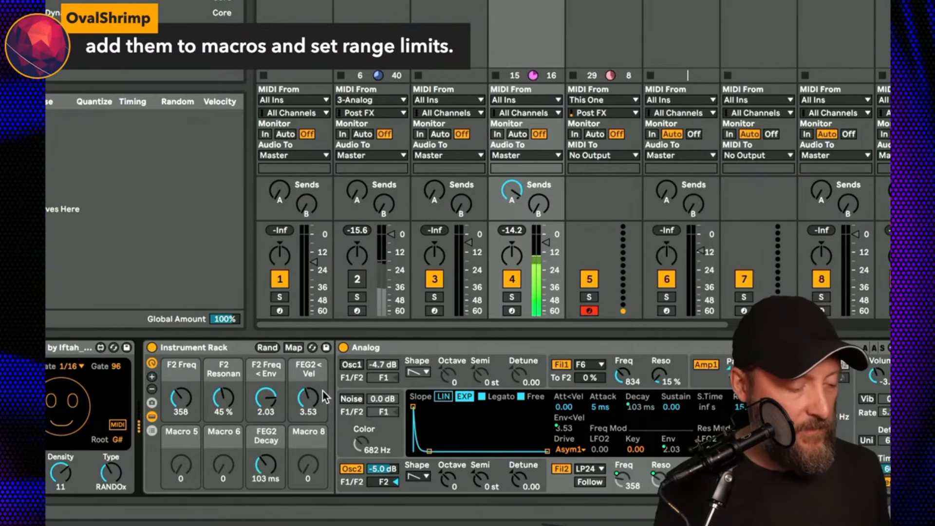
# Show the rack's macro mappings, set F2 Freq's minimum to 195, raise its macro fully and reduce the mapping's maximum
pyautogui.click(294, 347)
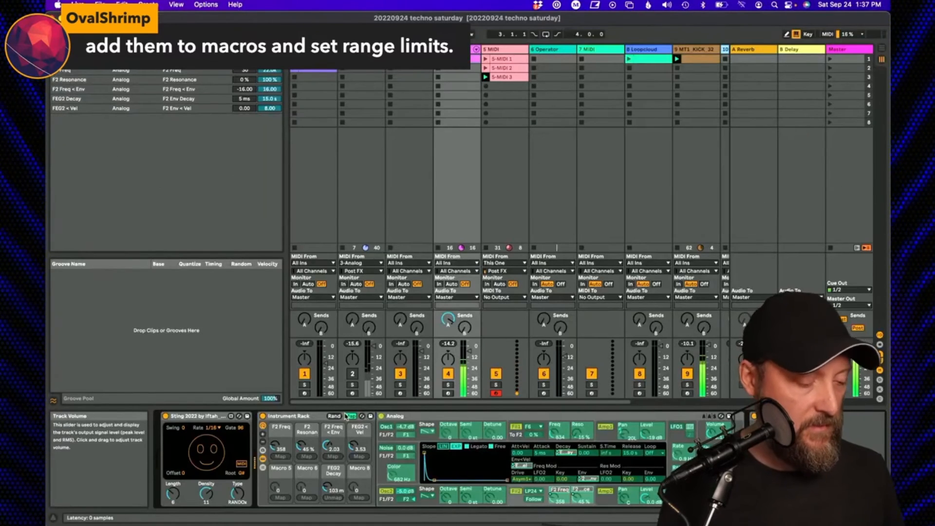
pyautogui.moveTo(287, 511)
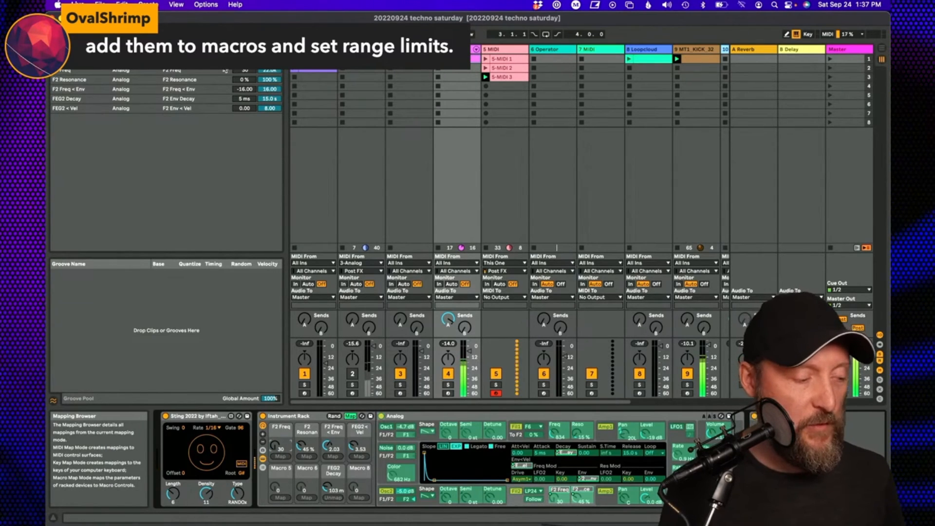
pyautogui.moveTo(246, 70); pyautogui.dragTo(245, 57)
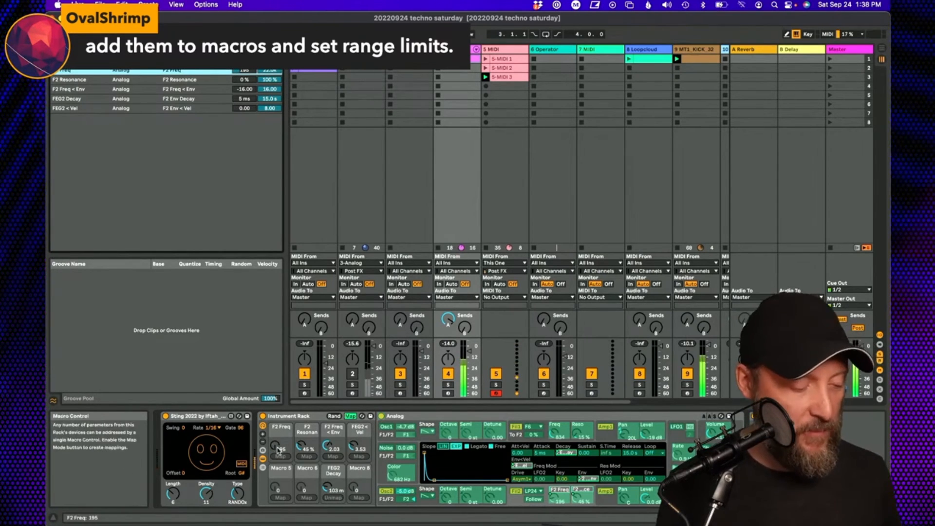
pyautogui.moveTo(275, 445); pyautogui.dragTo(275, 390)
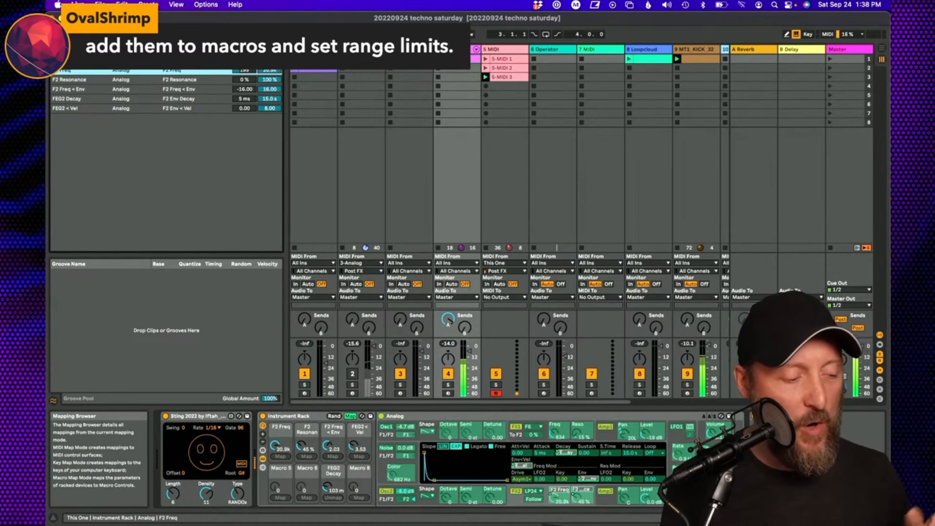
pyautogui.moveTo(269, 70); pyautogui.dragTo(270, 73)
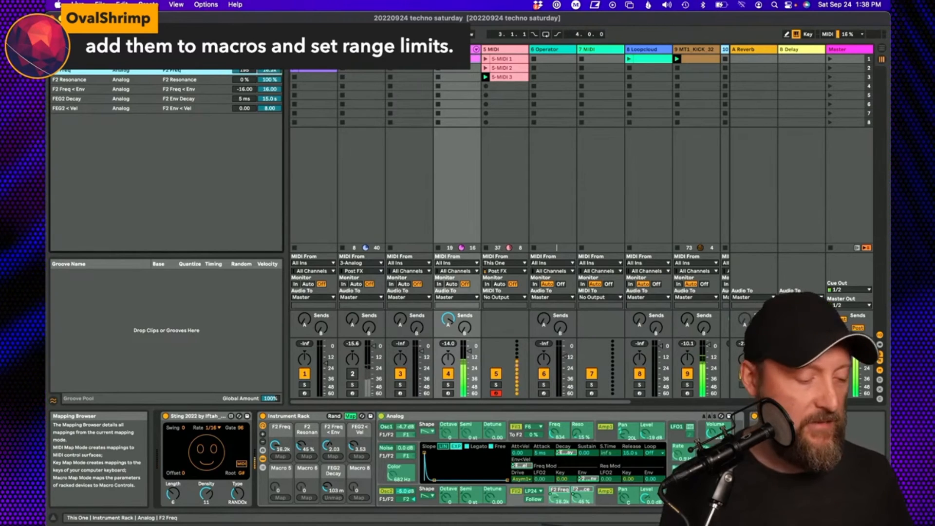
# Lower the F2 Resonance mapping's maximum to 79 % and try its macro at both ends of the range
pyautogui.click(218, 81)
pyautogui.moveTo(302, 446); pyautogui.dragTo(302, 480)
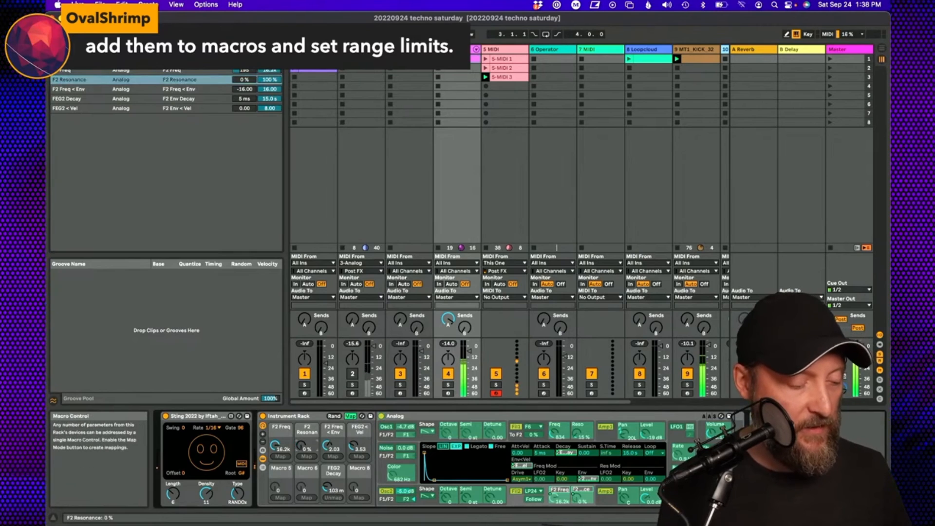
pyautogui.moveTo(269, 80); pyautogui.dragTo(270, 93)
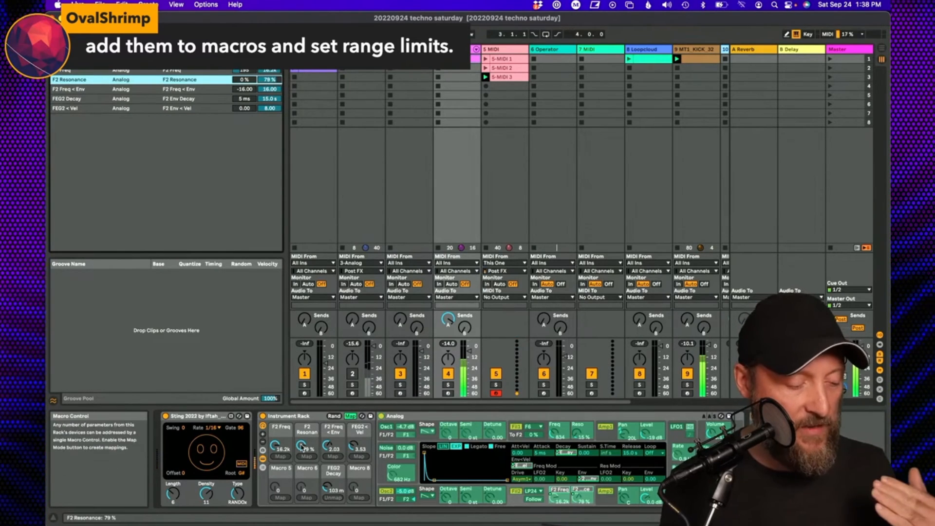
pyautogui.click(244, 80)
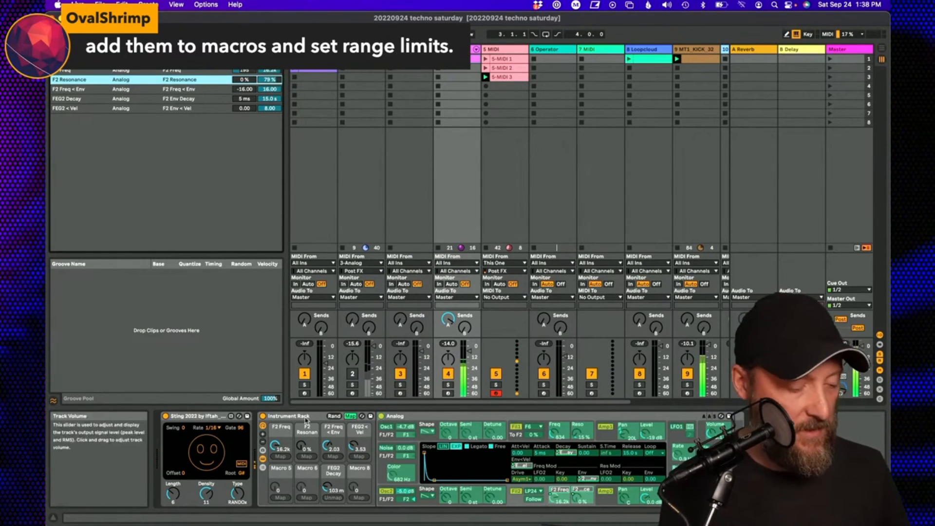
# Try lower F2 Freq and F2 Resonance macro settings and reduce the F2 Freq mapping's maximum to 13.2k
pyautogui.moveTo(275, 446); pyautogui.dragTo(275, 475)
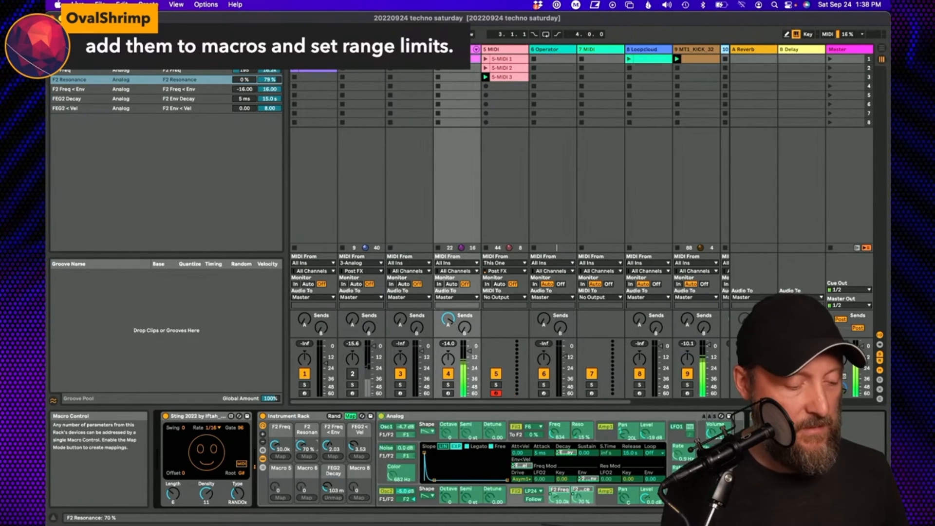
pyautogui.click(274, 81)
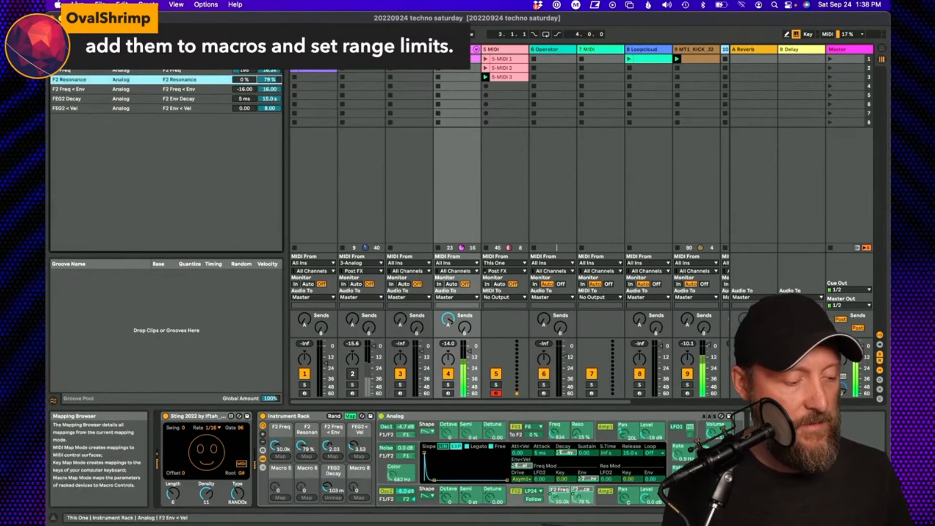
pyautogui.moveTo(276, 71); pyautogui.dragTo(276, 81)
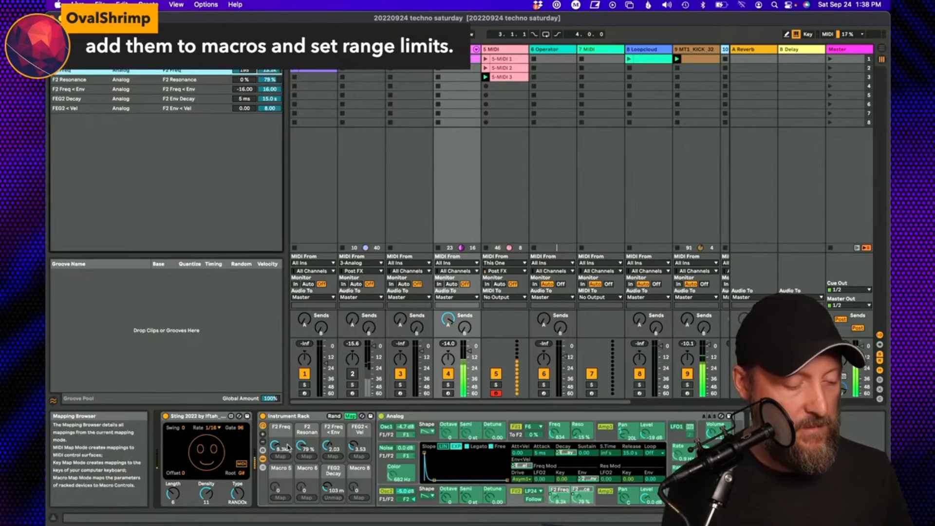
# Bring the F2 Freq macro down to 195 and limit the F2 Resonance mapping's maximum to 75 %
pyautogui.moveTo(276, 445)
pyautogui.mouseDown()
pyautogui.moveTo(276, 464)
pyautogui.moveTo(301, 449)
pyautogui.moveTo(278, 454)
pyautogui.mouseUp()
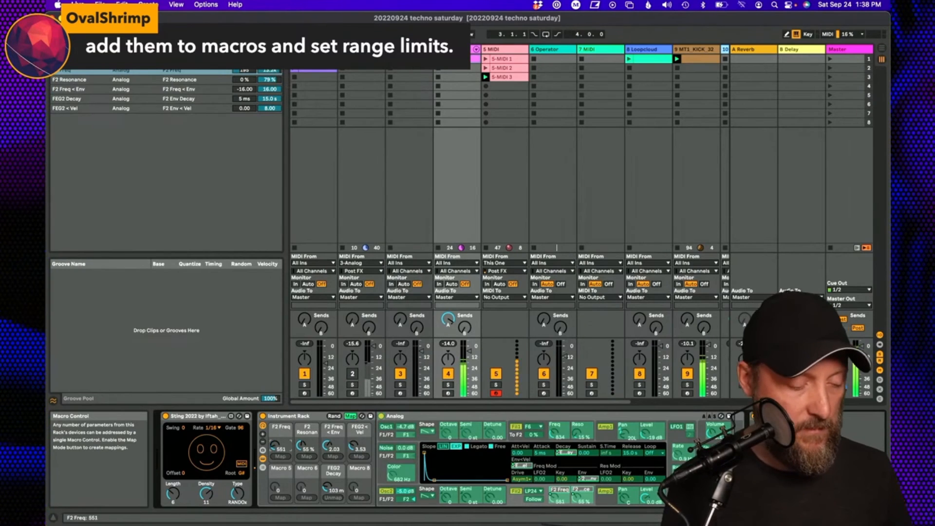
pyautogui.moveTo(276, 446); pyautogui.dragTo(276, 452)
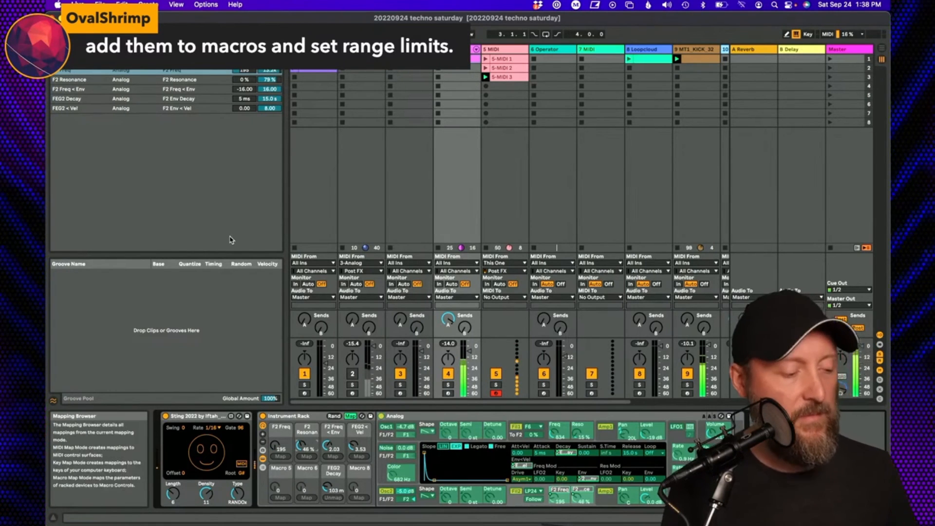
pyautogui.moveTo(275, 80); pyautogui.dragTo(277, 81)
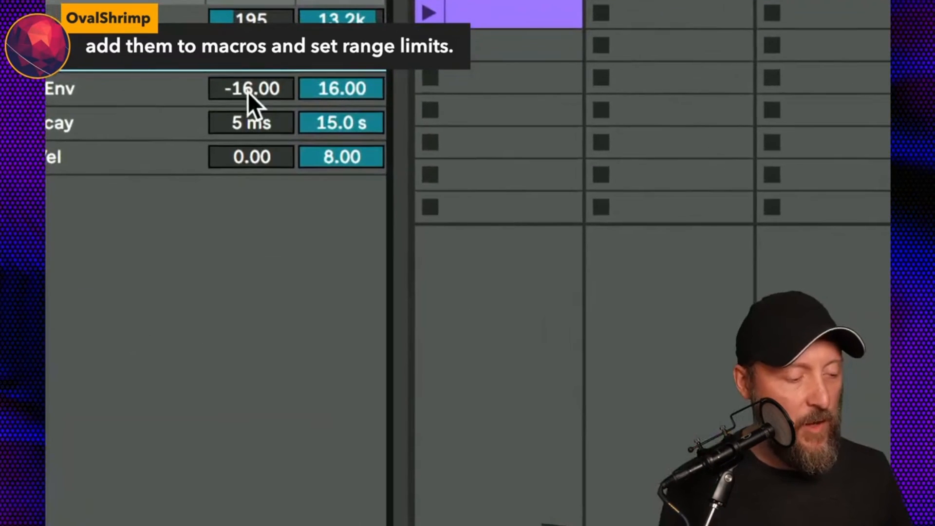
# Set the F2 Freq < Env mapping's range to a minimum of 0 and a maximum of 5
pyautogui.click(244, 90)
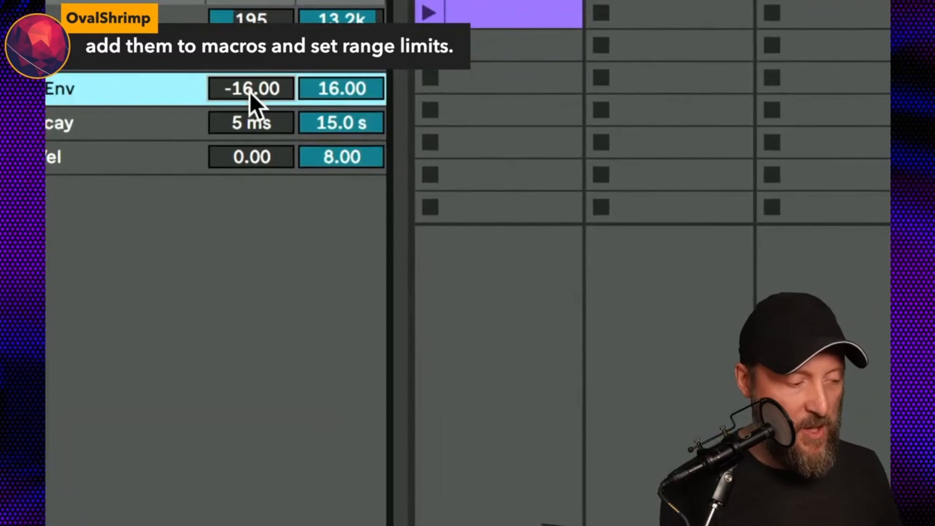
pyautogui.write('0')
pyautogui.press('Return')
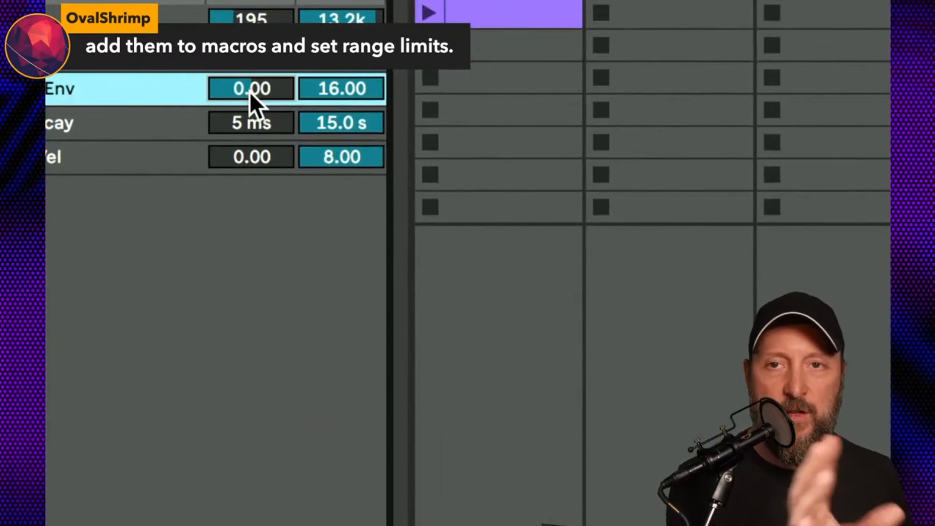
pyautogui.click(333, 90)
pyautogui.write('5')
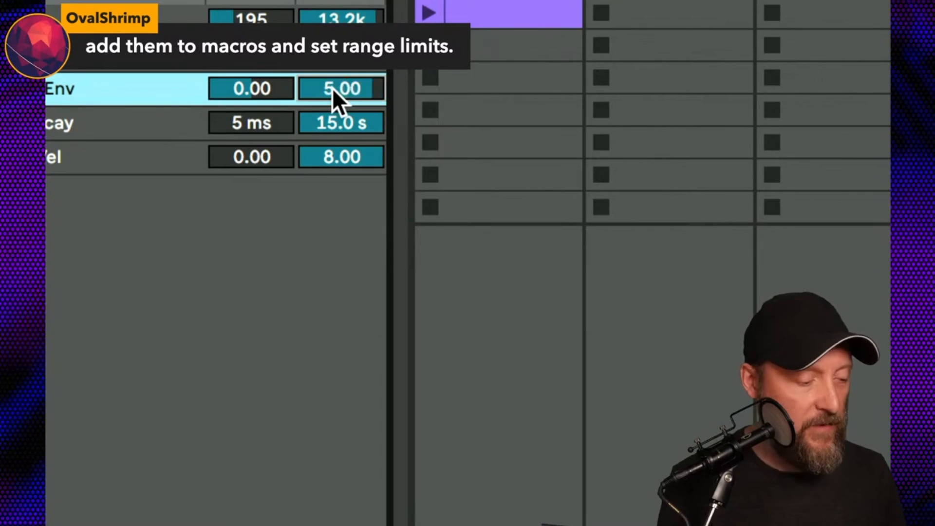
pyautogui.press('Return')
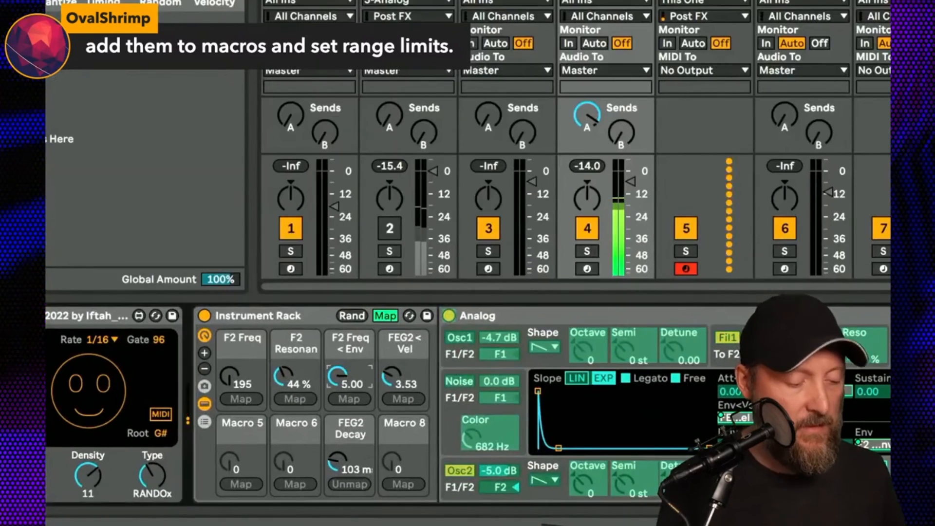
# Lower the F2 Resonance macro to 28 % and sweep the F2 Freq < Env and FEG2 Decay macros, returning F2 Freq < Env to 5.00
pyautogui.moveTo(338, 376); pyautogui.dragTo(337, 444)
pyautogui.moveTo(286, 375); pyautogui.dragTo(286, 406)
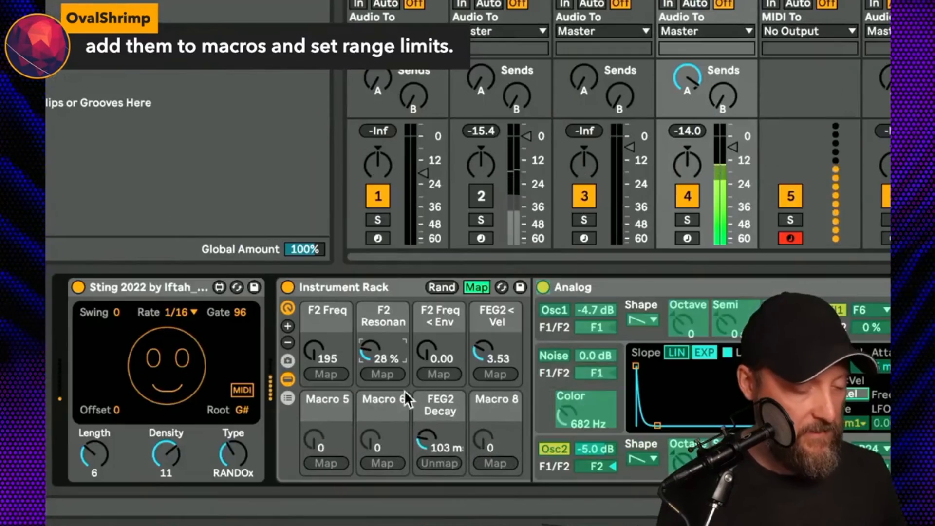
pyautogui.moveTo(327, 487); pyautogui.dragTo(327, 492)
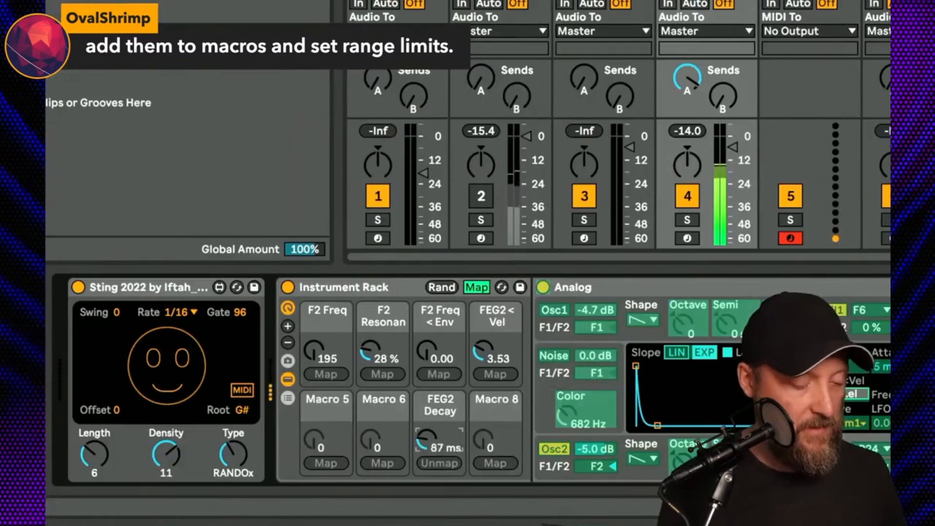
pyautogui.moveTo(426, 438); pyautogui.dragTo(425, 454)
pyautogui.moveTo(427, 354); pyautogui.dragTo(424, 341)
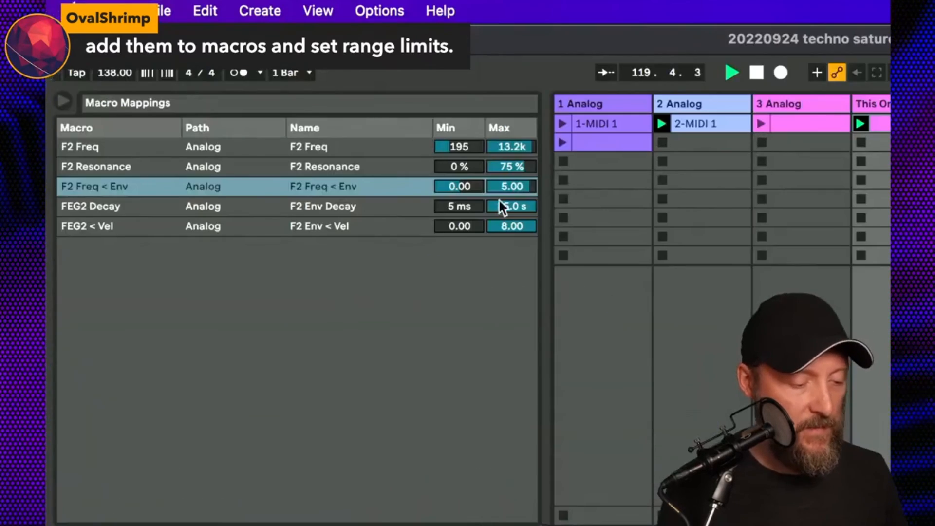
# Raise the FEG2 Decay mapping's minimum to 97 ms, turn its macro up to 15.0 s and lower F2 Freq < Env to 3.74
pyautogui.moveTo(459, 207); pyautogui.dragTo(459, 191)
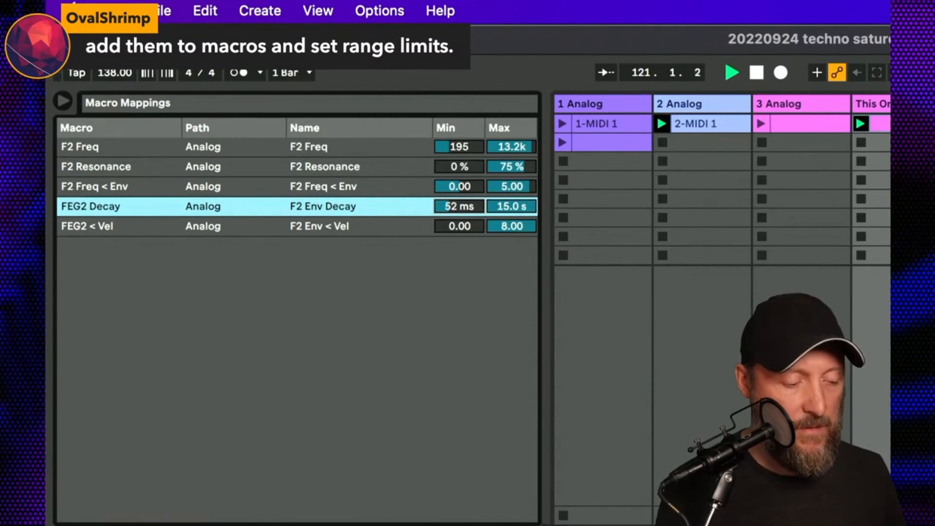
pyautogui.moveTo(459, 207); pyautogui.dragTo(459, 201)
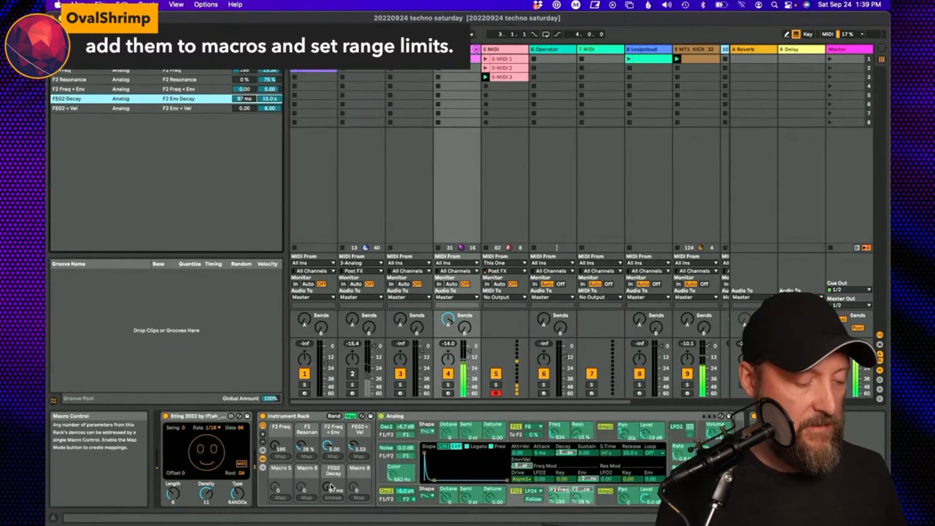
pyautogui.moveTo(331, 486); pyautogui.dragTo(331, 478)
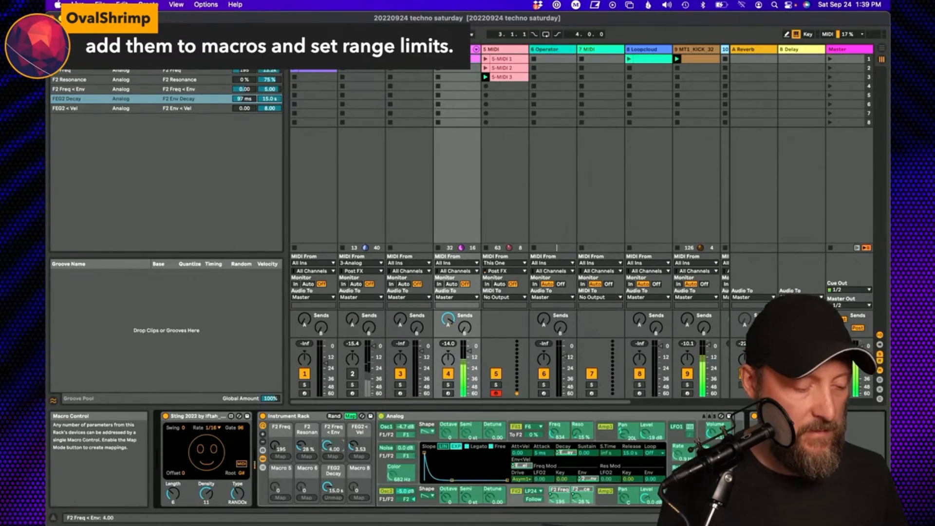
pyautogui.moveTo(338, 444); pyautogui.dragTo(338, 447)
# Limit the FEG2 < Vel mapping's maximum to 3
pyautogui.click(354, 444)
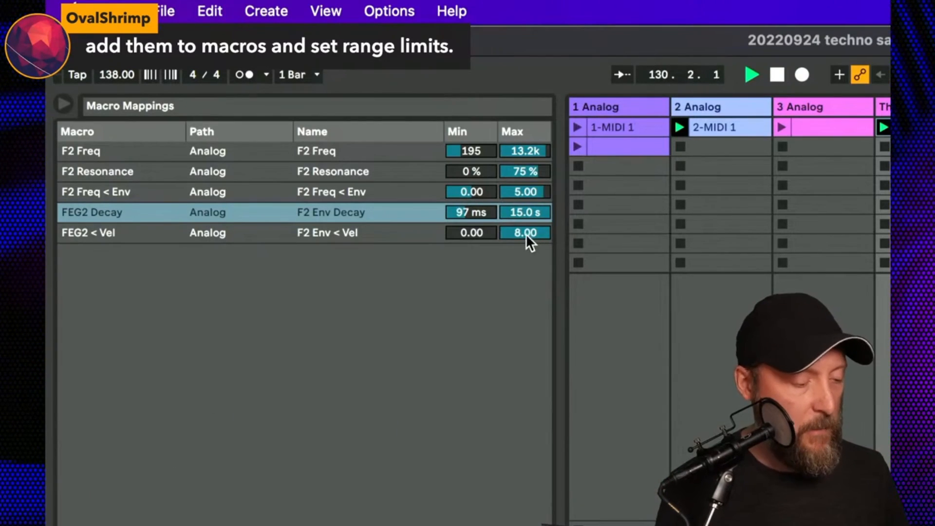
pyautogui.click(526, 233)
pyautogui.write('3')
pyautogui.press('Return')
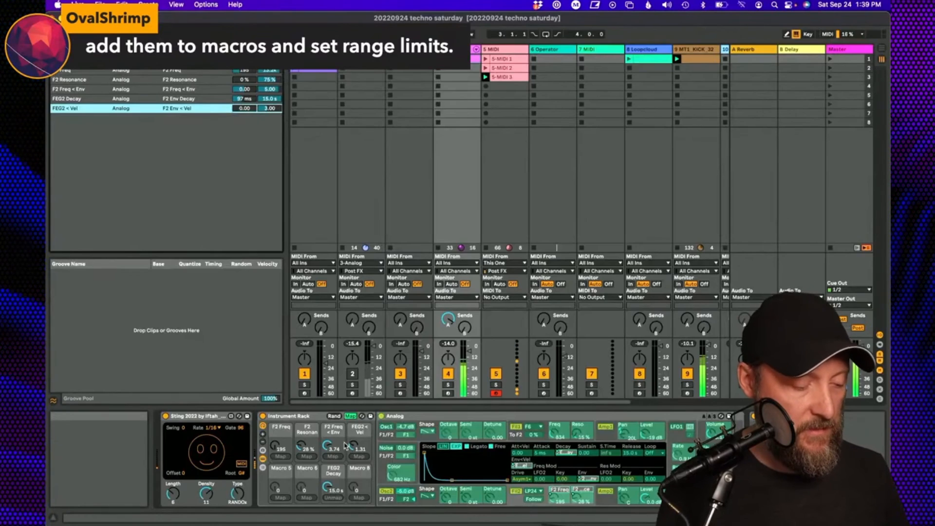
# Set the FEG2 < Vel and F2 Freq < Env macros to 0.00 and F2 Resonance to 57 %, and sweep F2 Freq down
pyautogui.moveTo(345, 445); pyautogui.dragTo(345, 429)
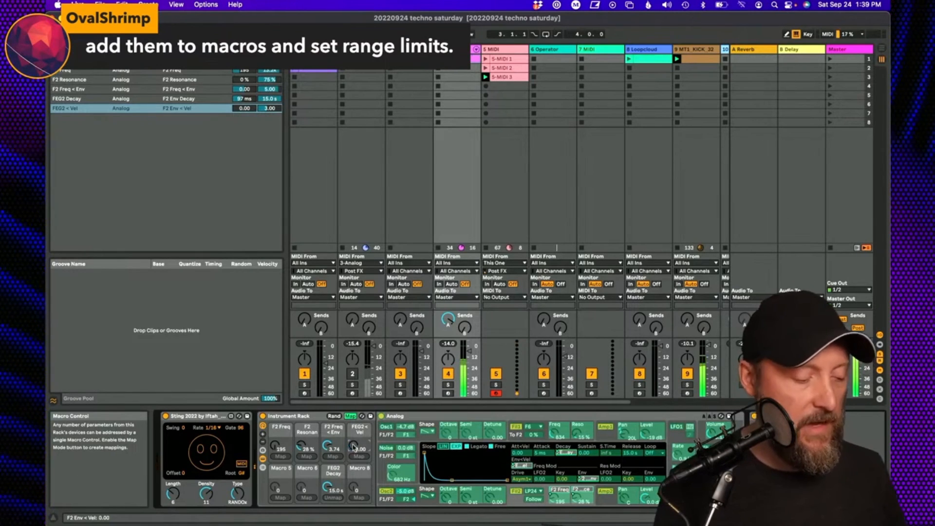
pyautogui.moveTo(296, 448); pyautogui.dragTo(328, 486)
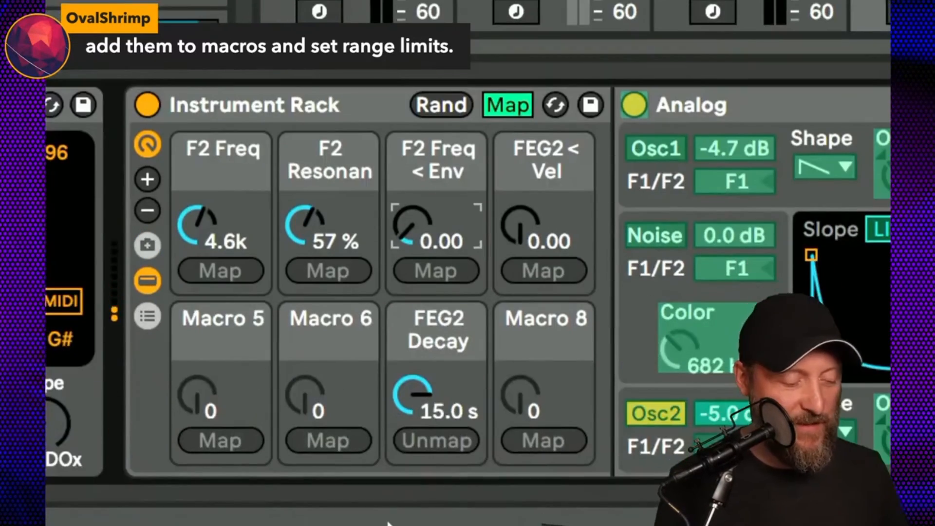
pyautogui.moveTo(210, 229); pyautogui.dragTo(209, 265)
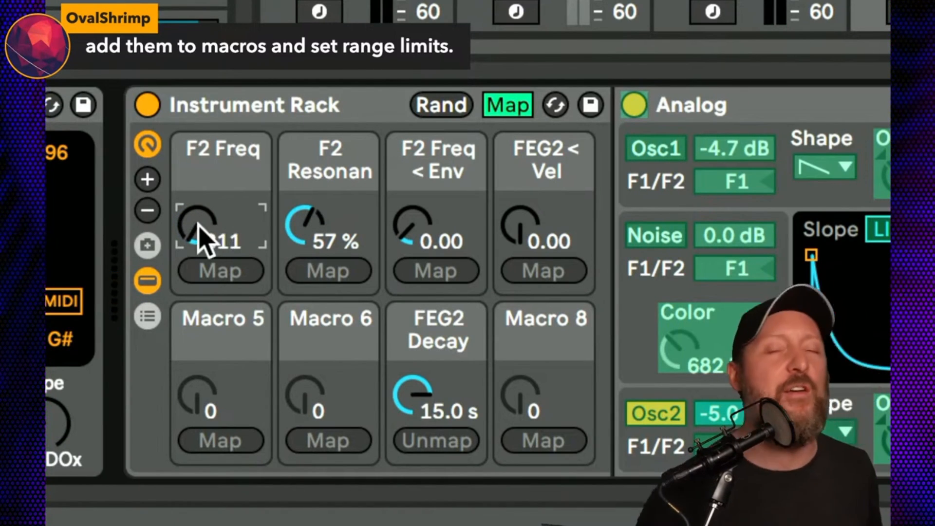